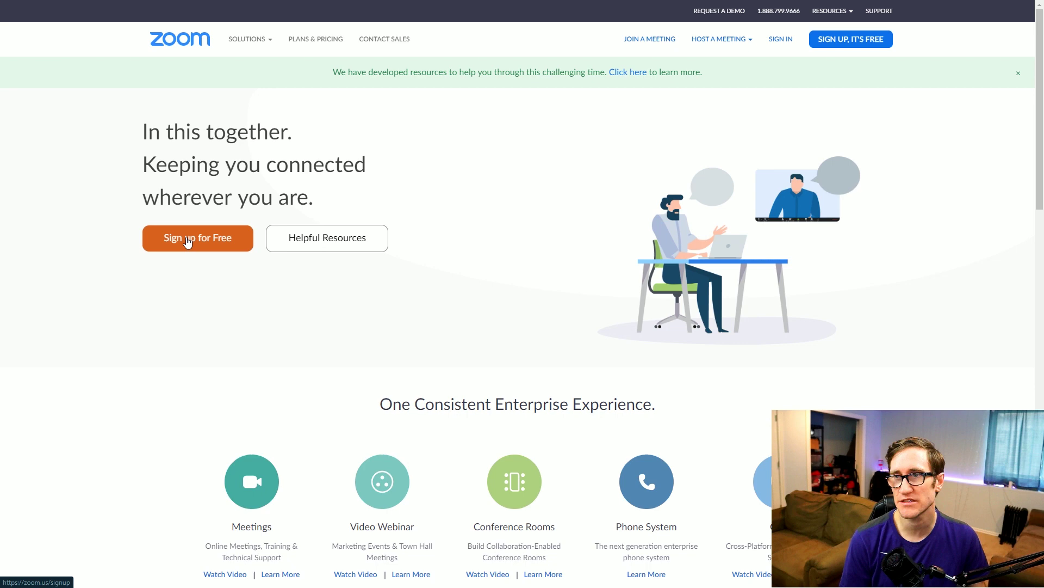
Step: Look over the options for hosting a meeting and sign in to the Zoom account
left_click(721, 39)
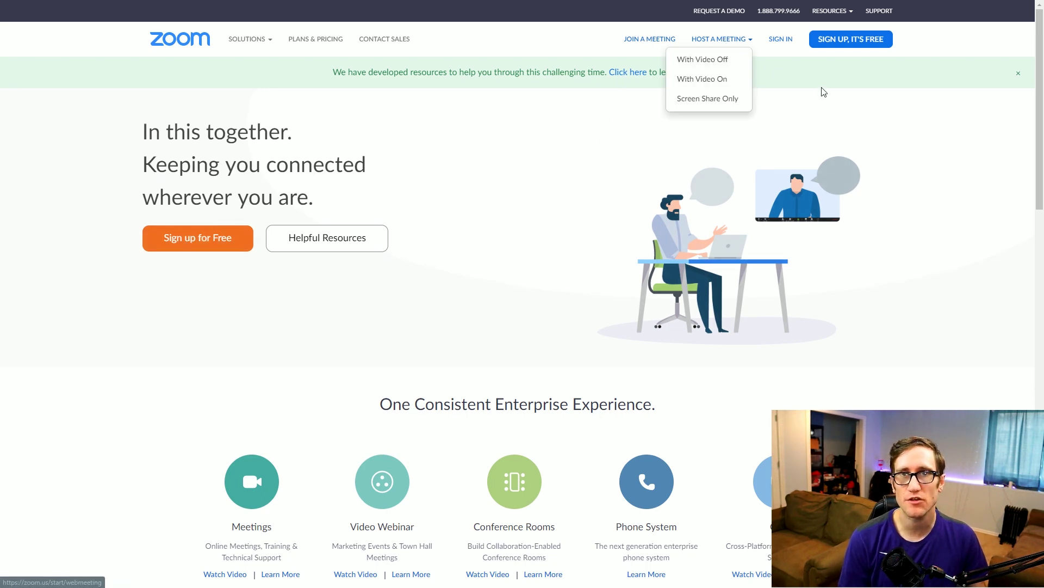
mouse_move(741, 39)
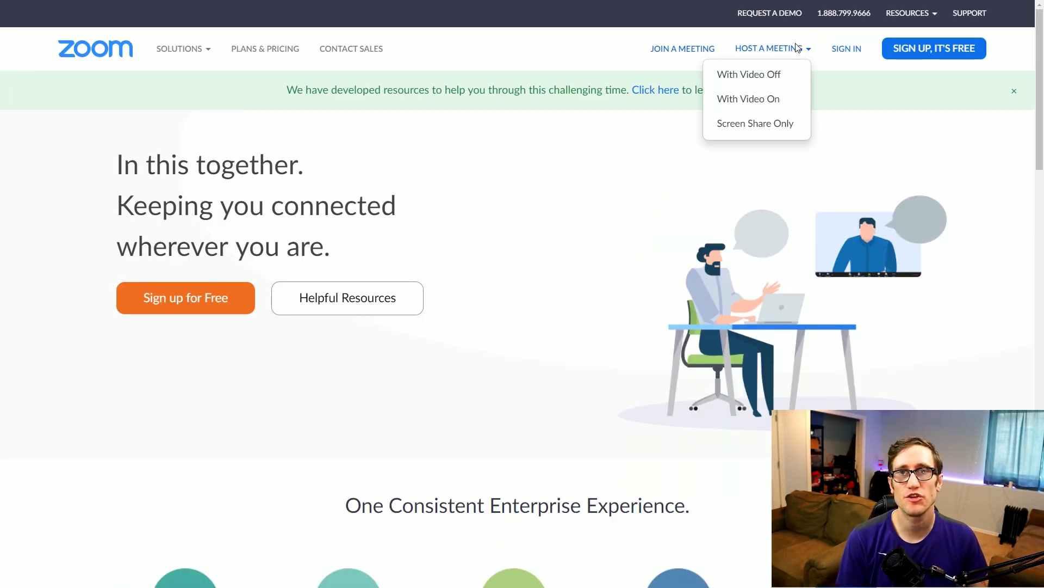
left_click(847, 49)
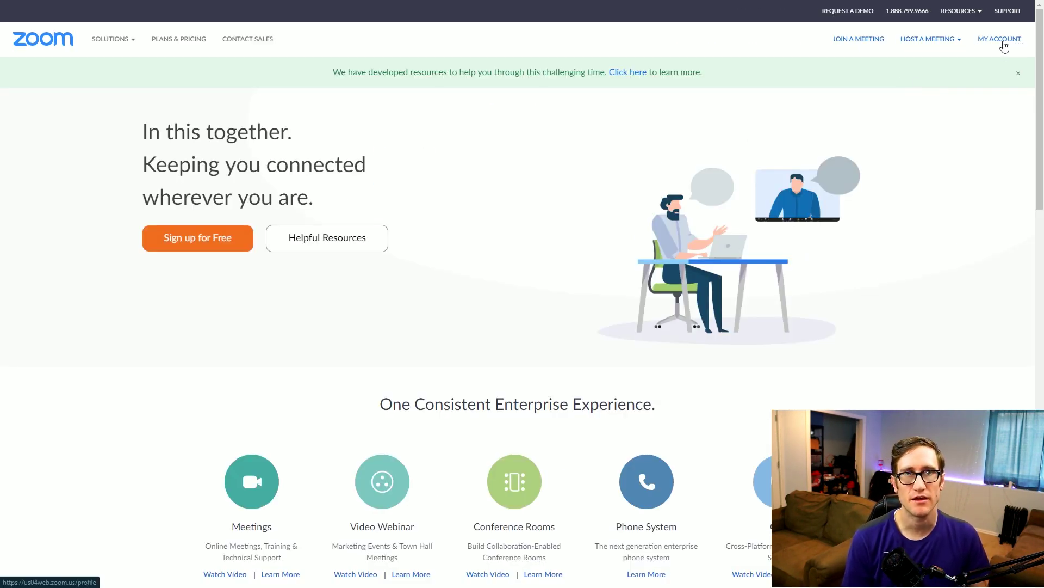
Step: Host a meeting with video on and run the downloaded Zoom installer to launch it
mouse_move(942, 47)
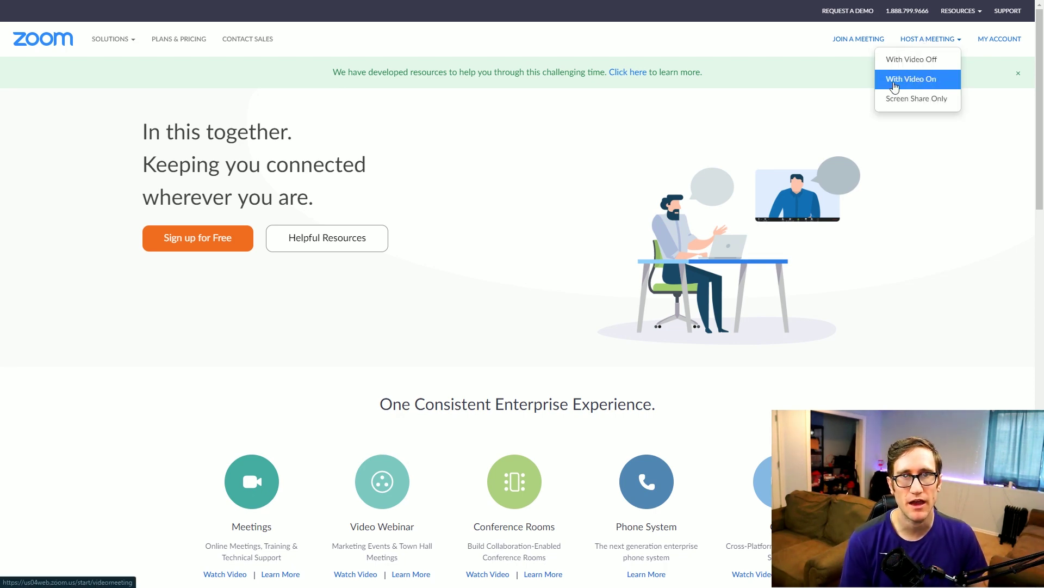
left_click(922, 81)
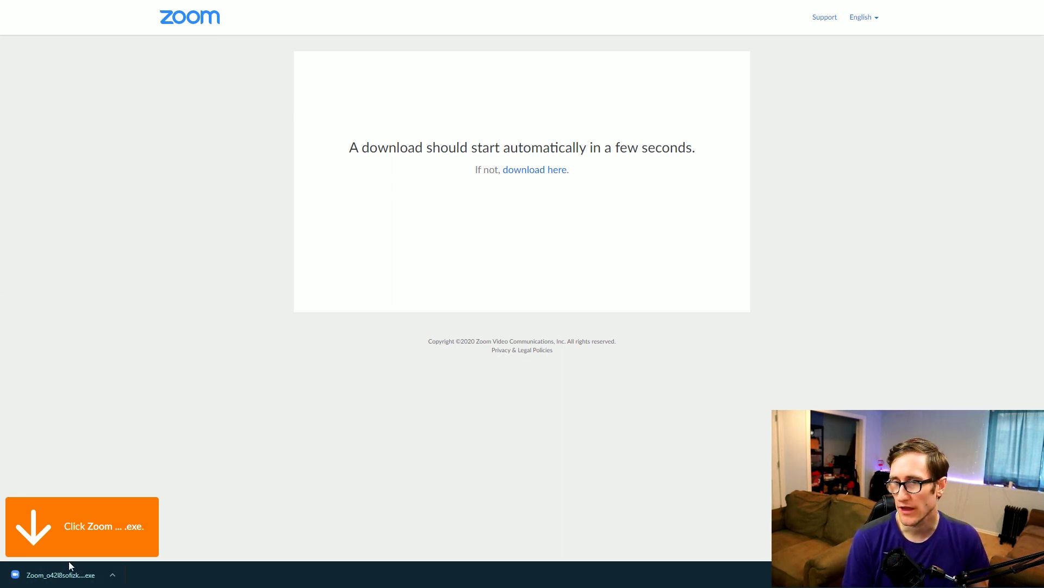
left_click(55, 576)
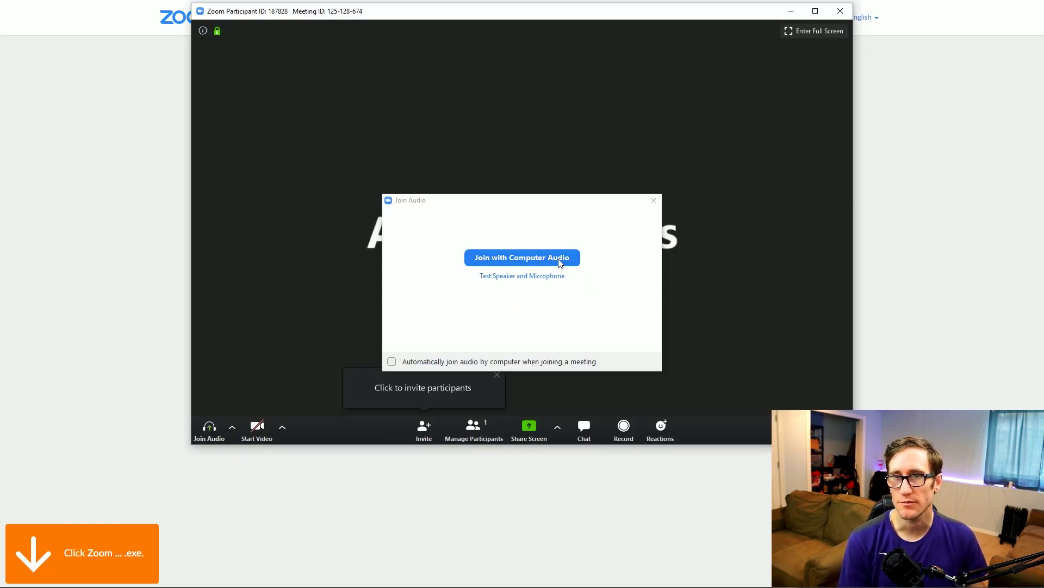
Step: Test the speaker with ASUS VN248 (NVIDIA High Definition Audio) as the output device and confirm hearing the ringtone
left_click(504, 279)
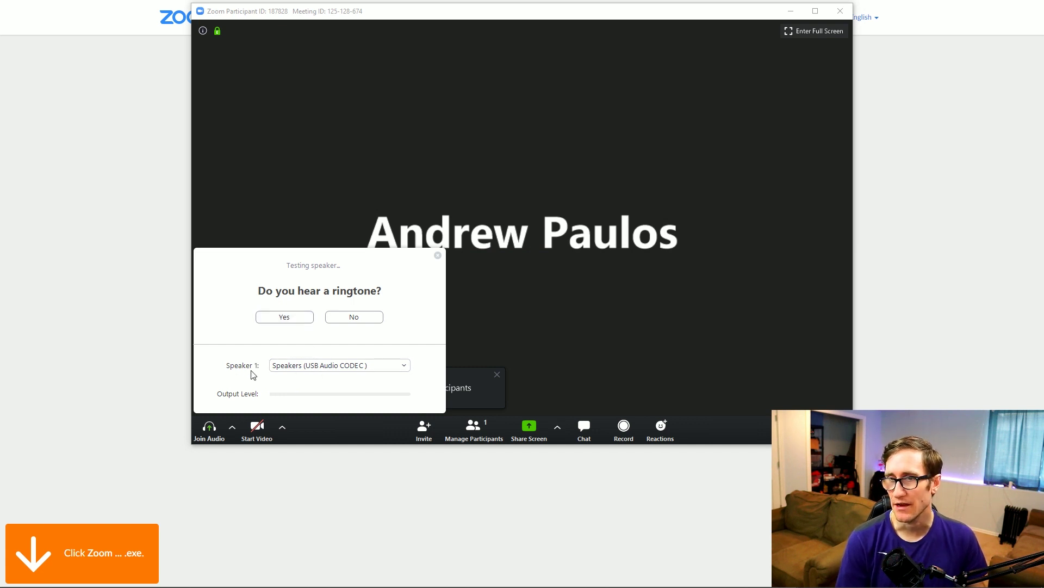
left_click(348, 368)
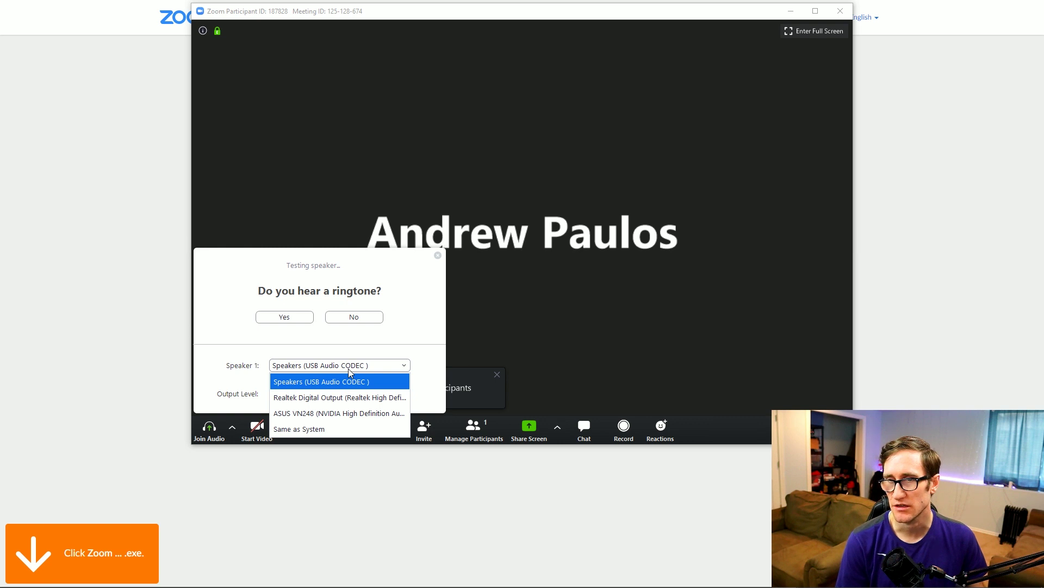
left_click(296, 415)
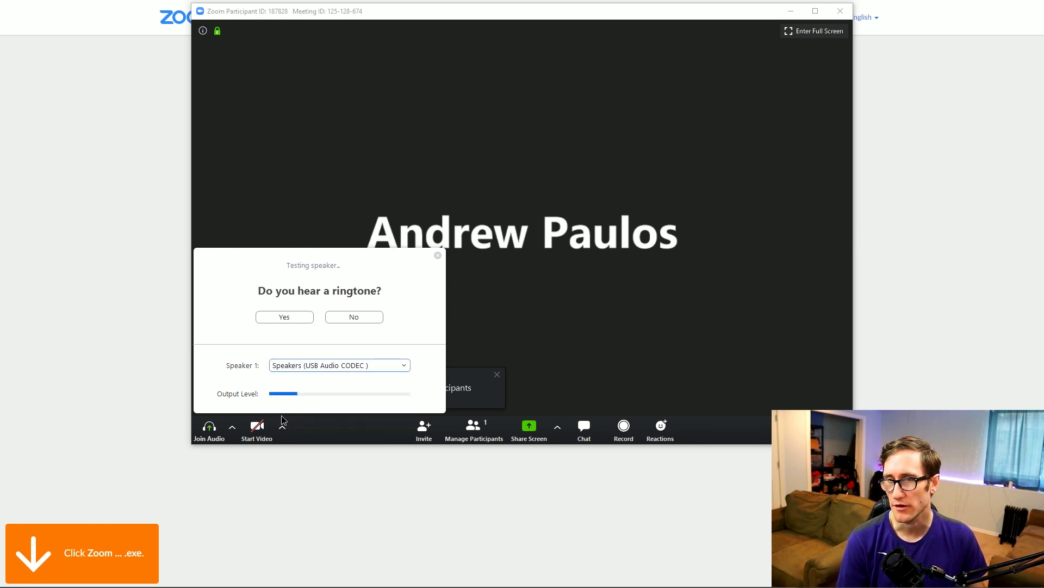
left_click(284, 318)
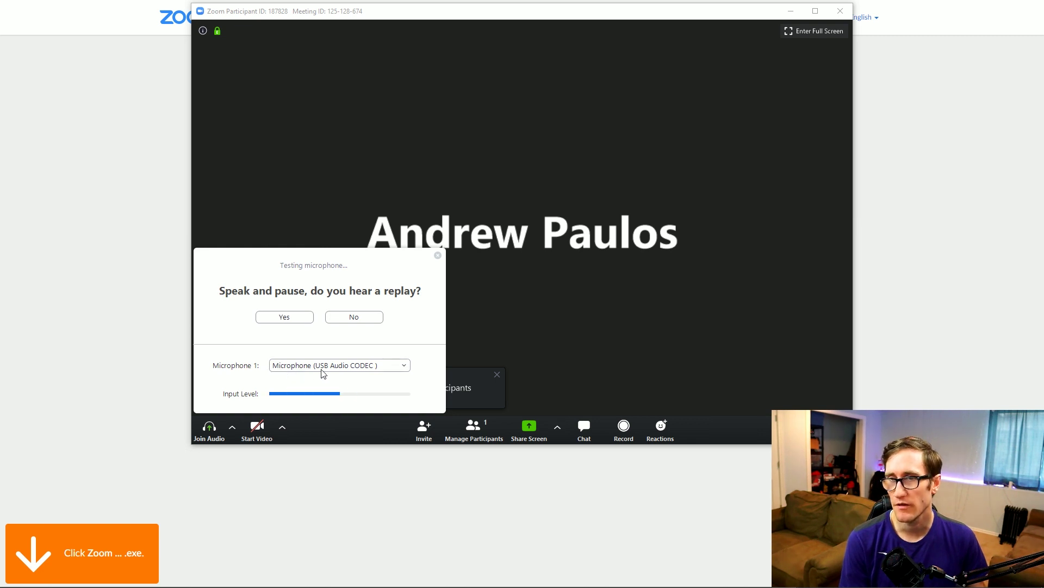
Step: Confirm the microphone test with Microphone (USB Audio CODEC) and join the meeting with computer audio
left_click(363, 370)
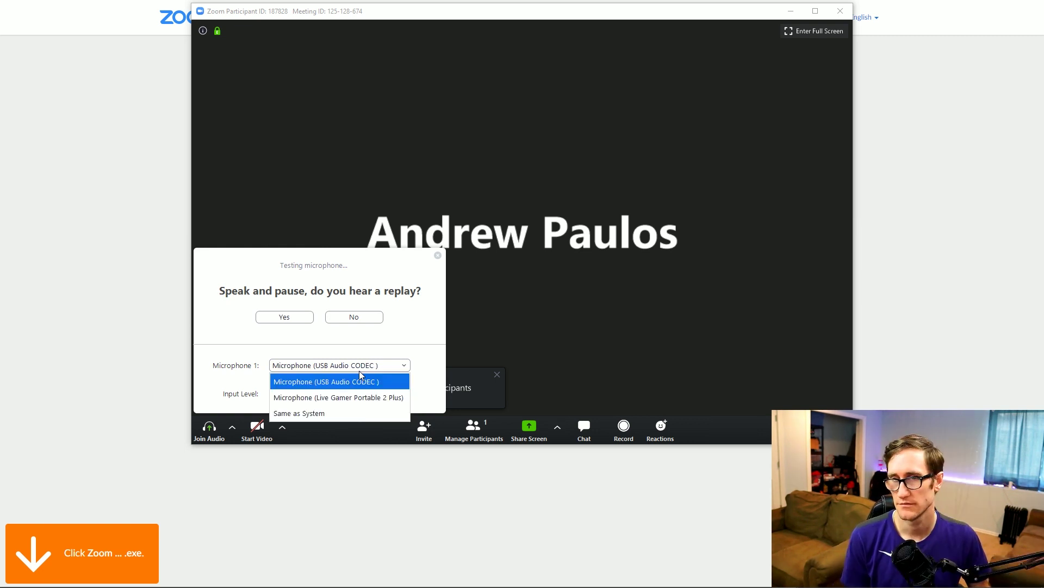
left_click(390, 357)
left_click(287, 318)
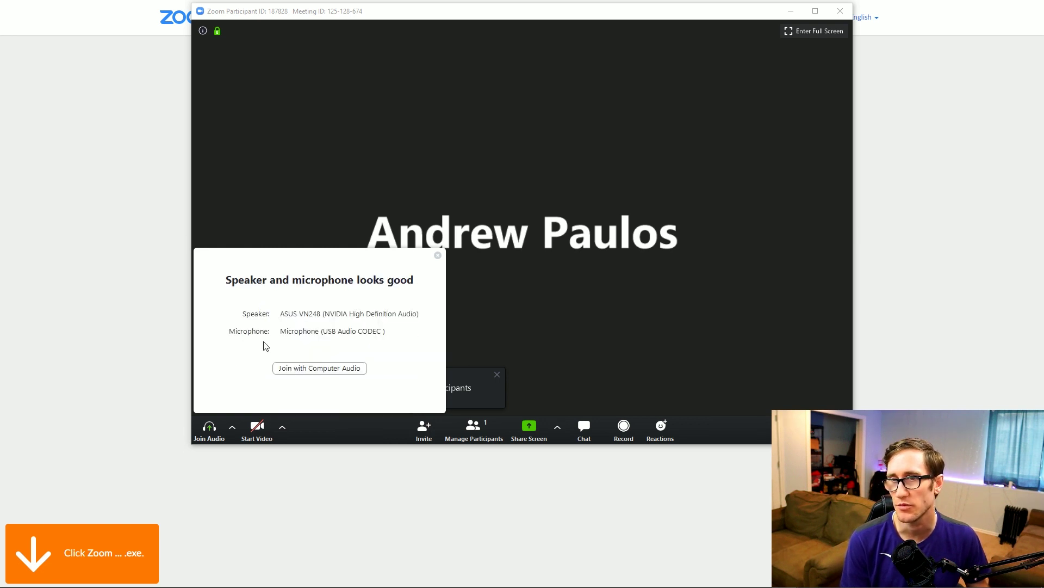
left_click(319, 367)
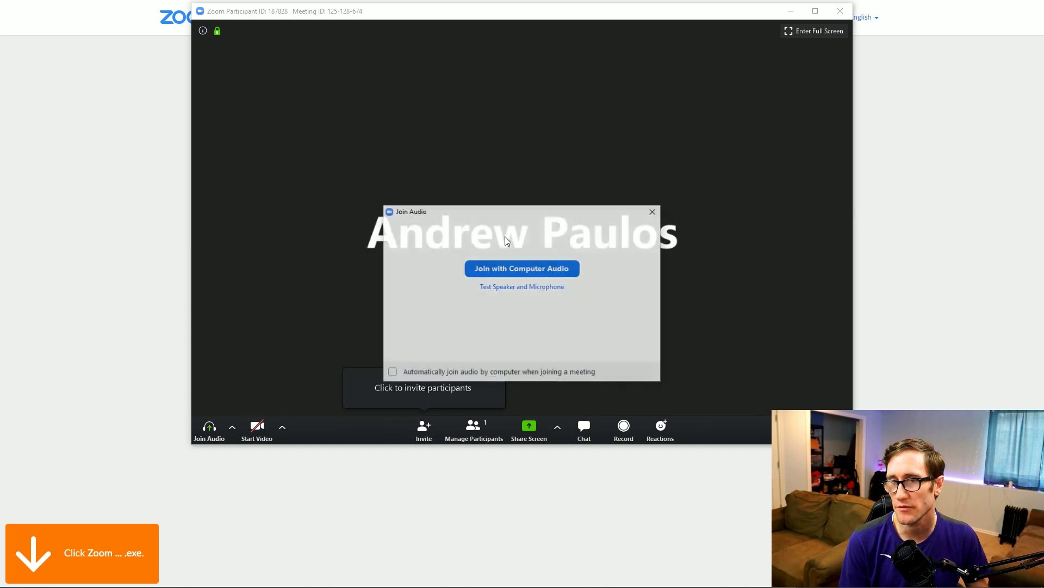
left_click(505, 269)
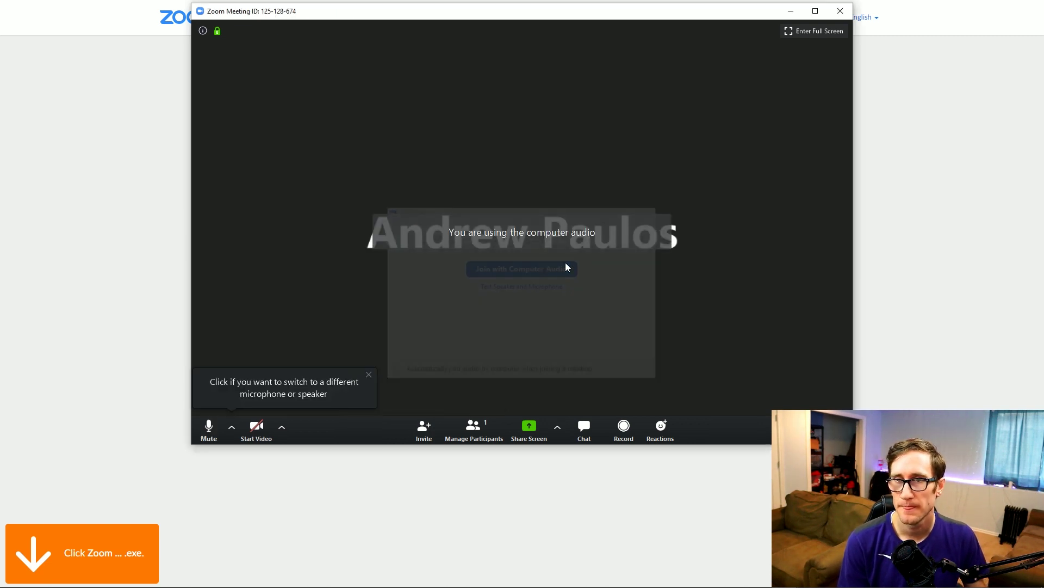
Step: Expand the meeting to full screen and copy its invitation URL, closing the invite dialog when done
double_click(631, 13)
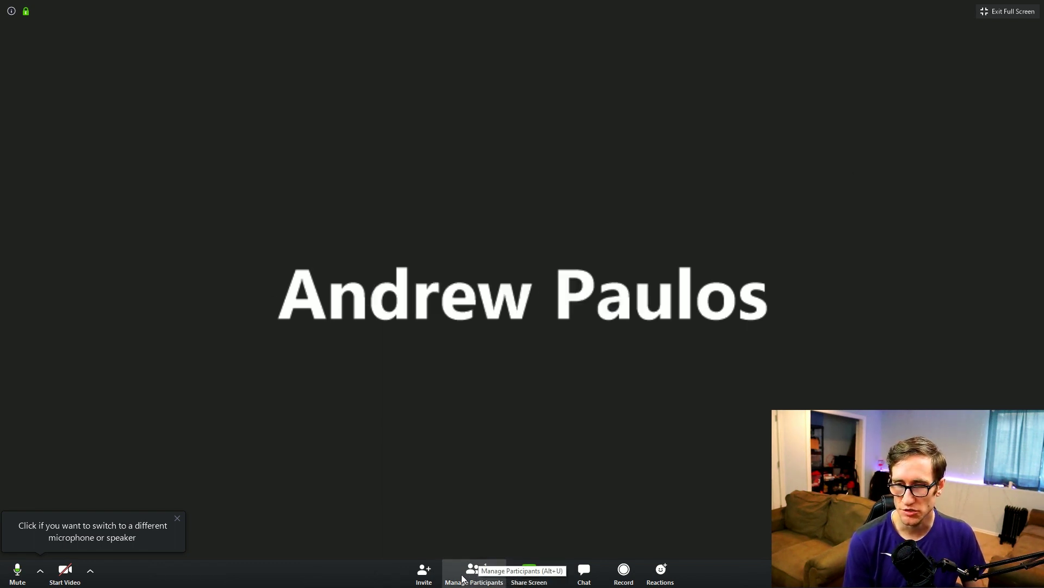
left_click(424, 572)
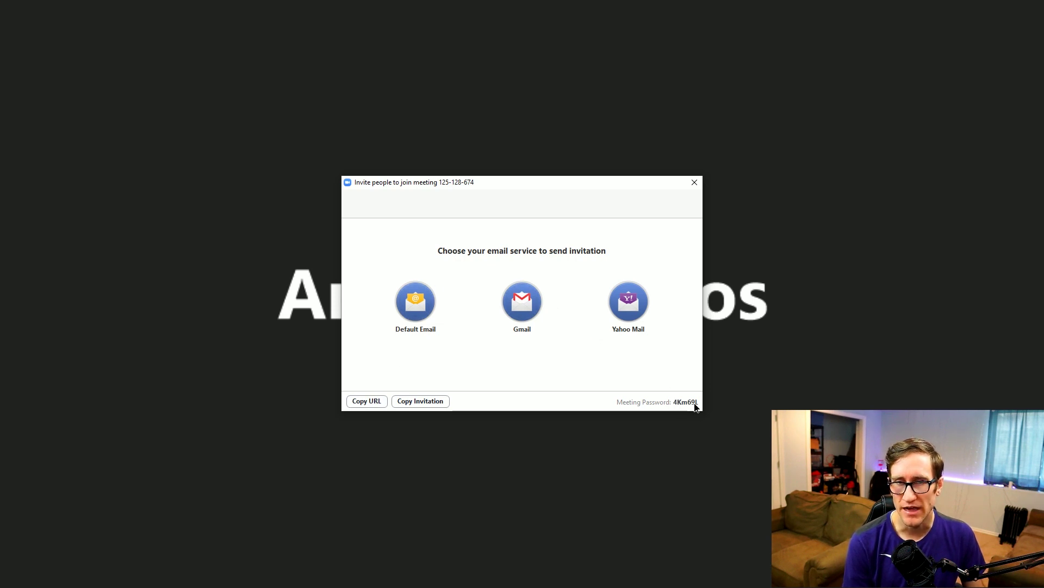
left_click(365, 401)
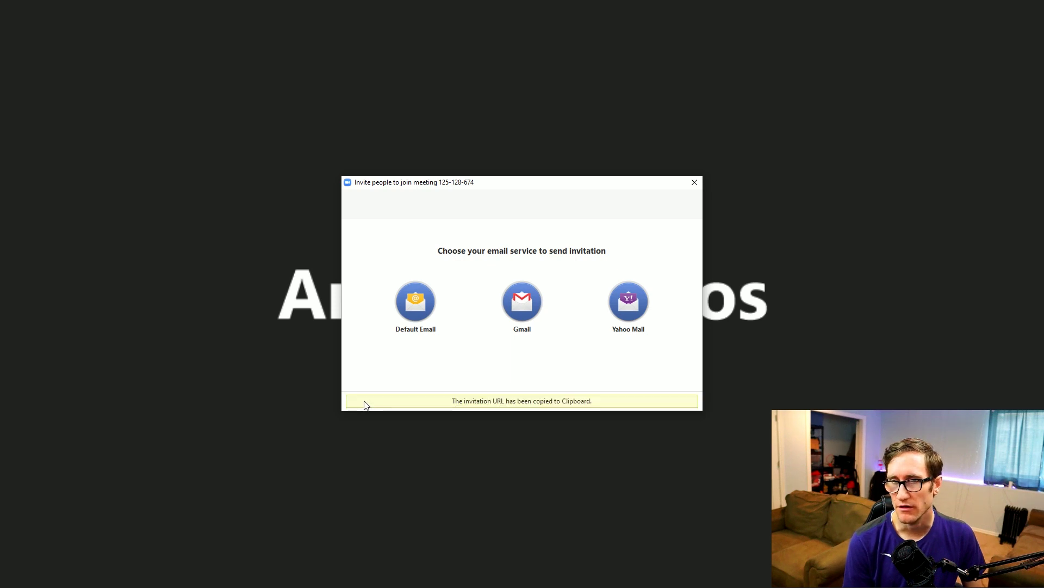
left_click(374, 135)
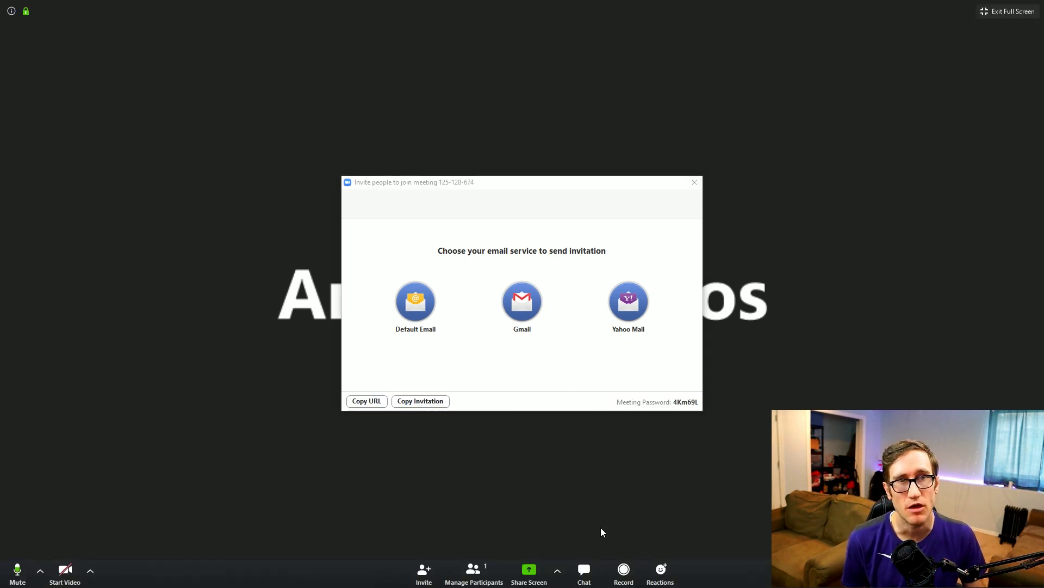
left_click(694, 183)
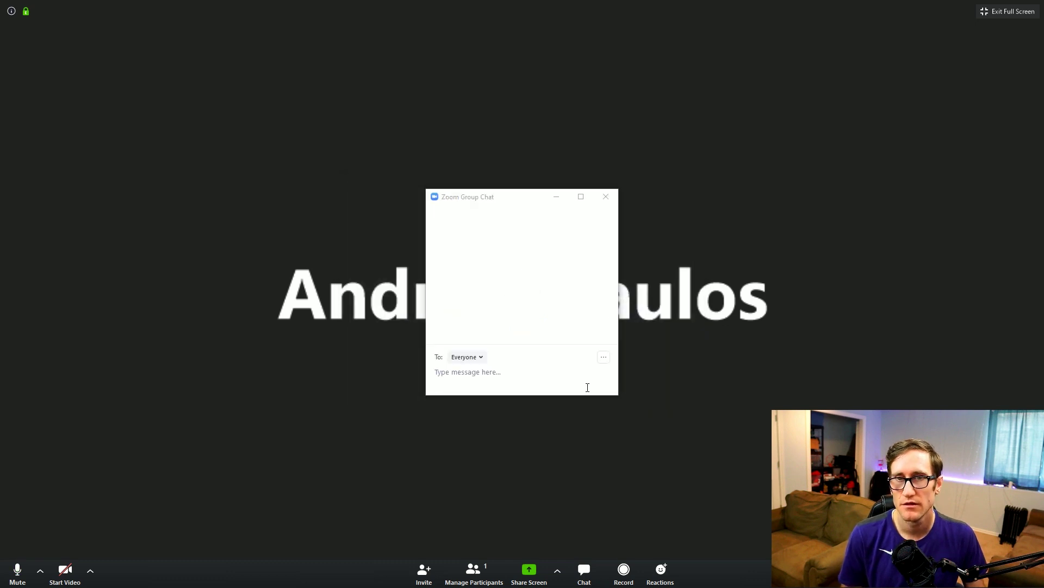
Step: Send the copied invitation link with its embedded meeting password to everyone in the group chat and close the chat window
left_click_drag(517, 197, 576, 154)
key("ctrl+v")
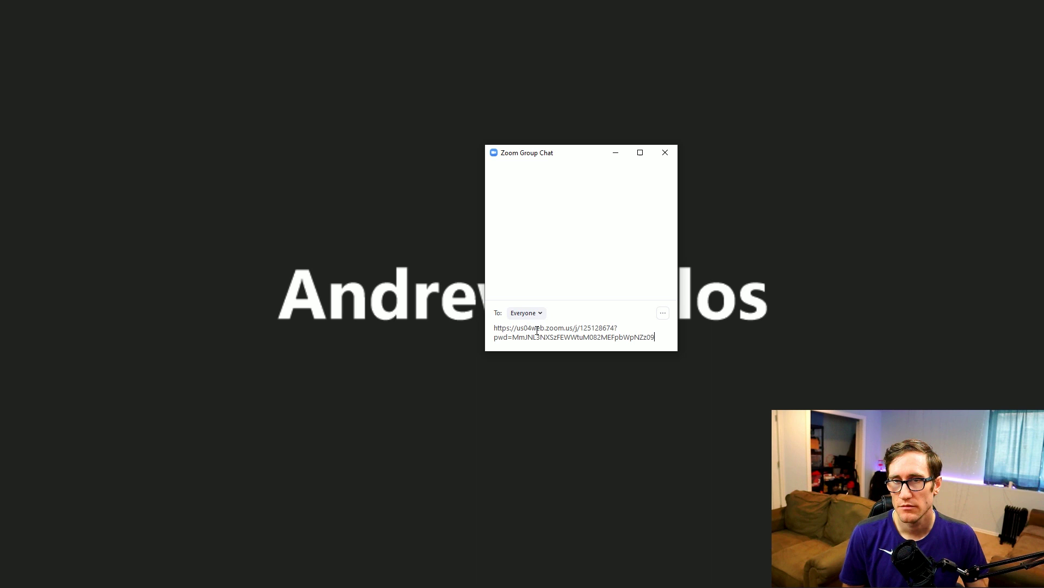
key("Return")
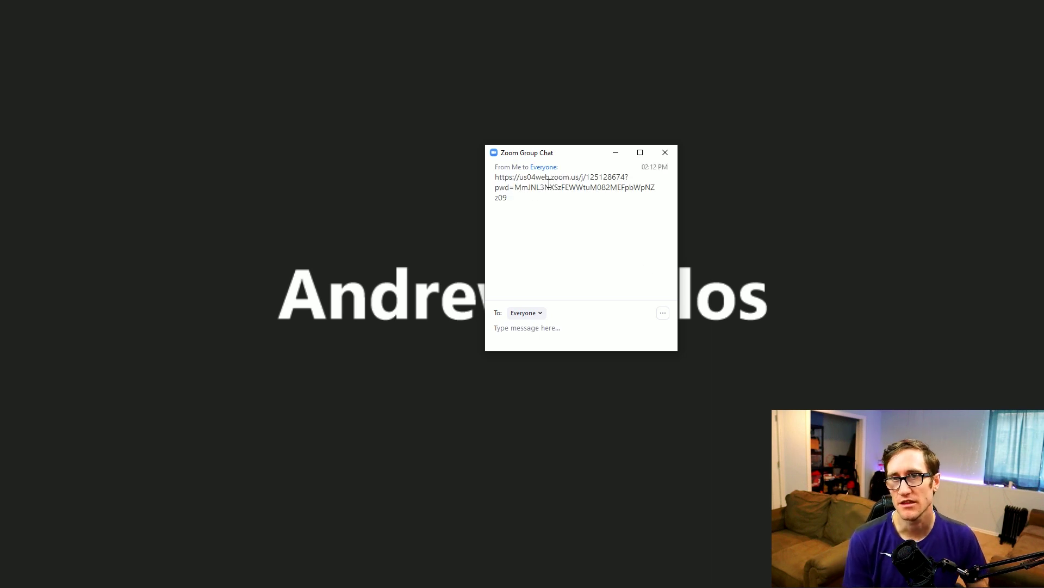
left_click(341, 312)
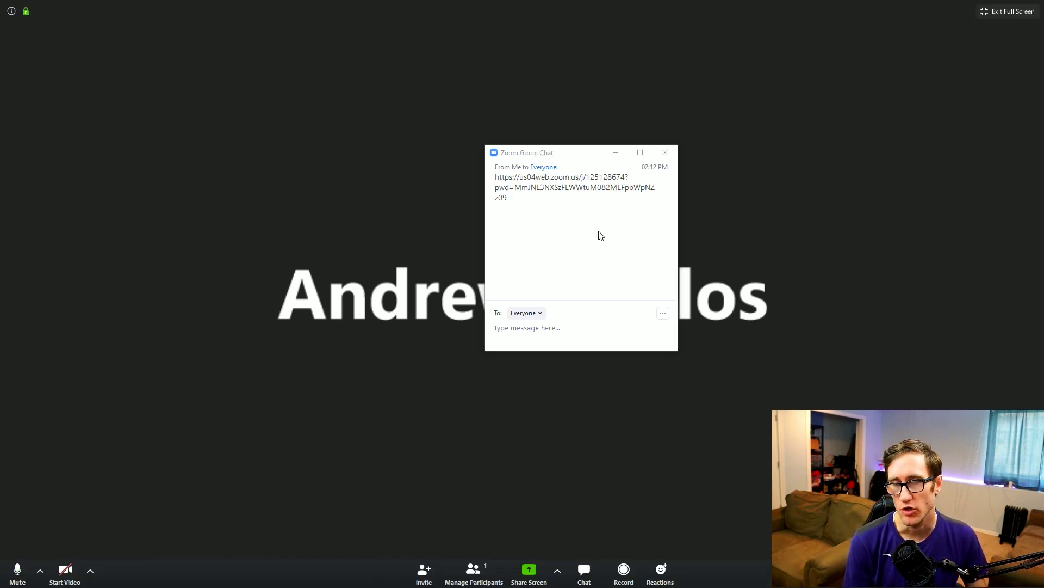
left_click(664, 154)
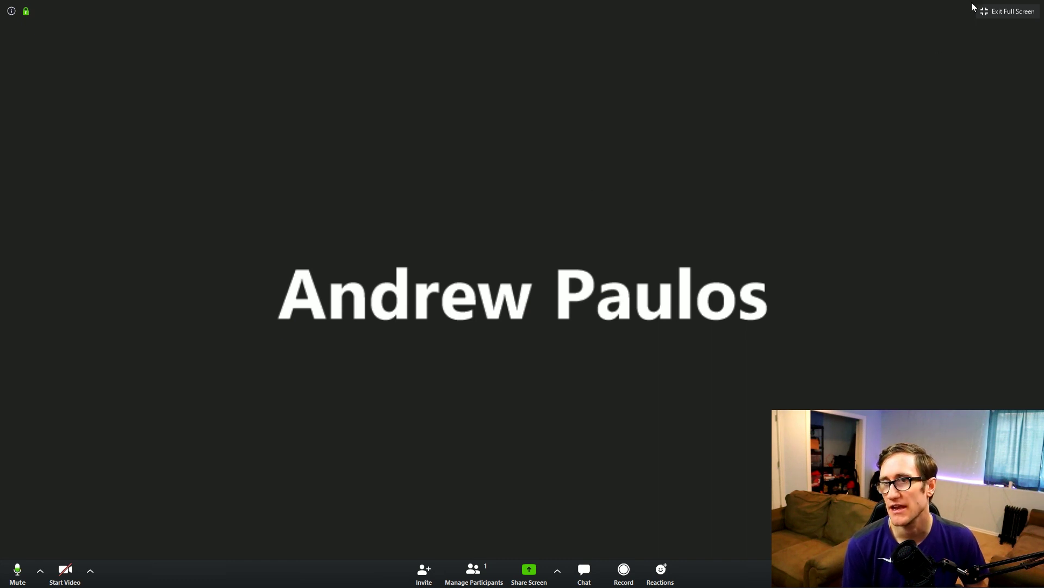
Step: Toggle the meeting between windowed and full-screen view, ending in full screen
left_click(1003, 11)
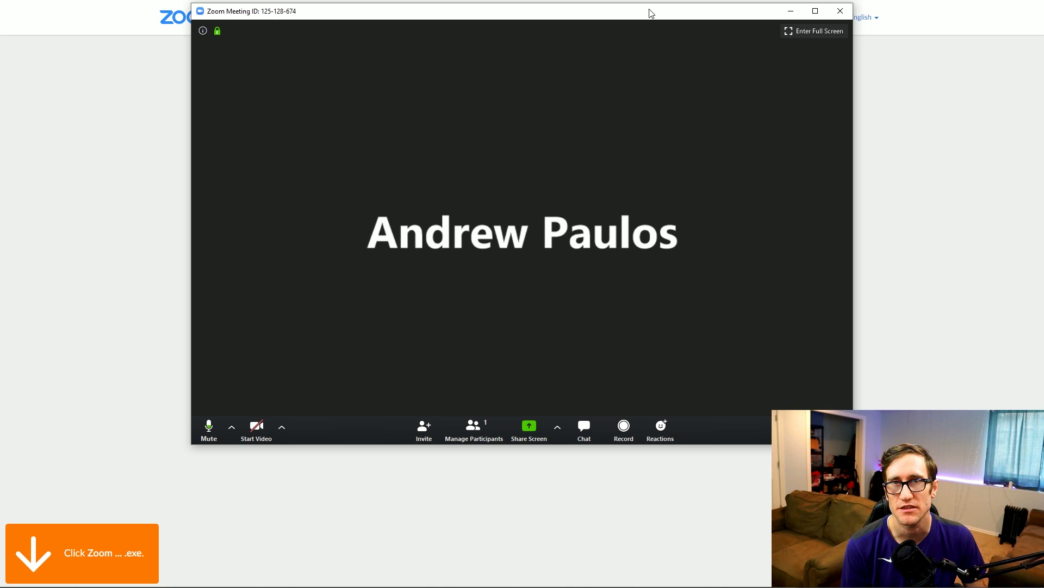
key("alt+f")
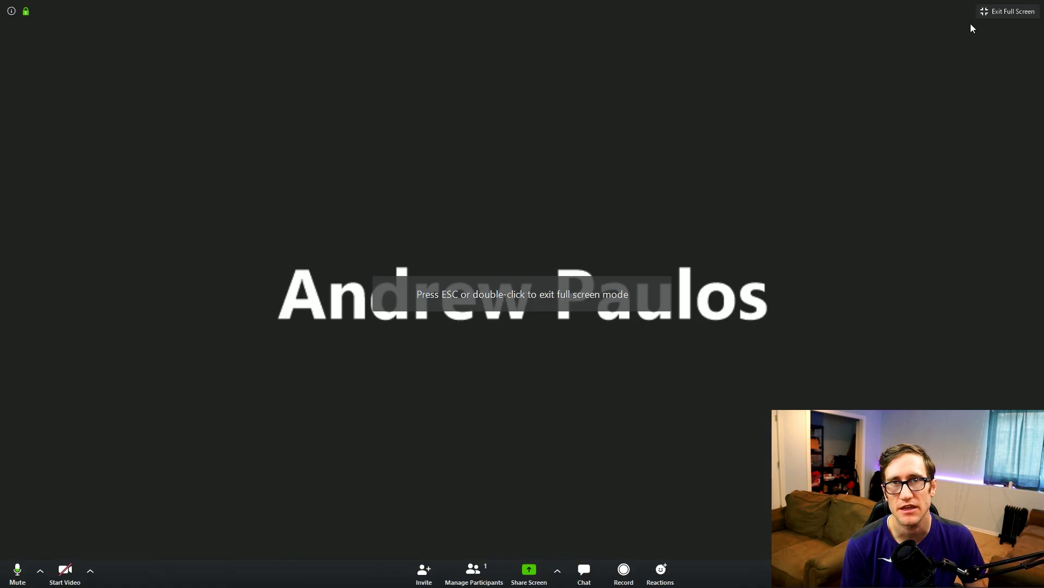
left_click(1012, 13)
left_click(828, 34)
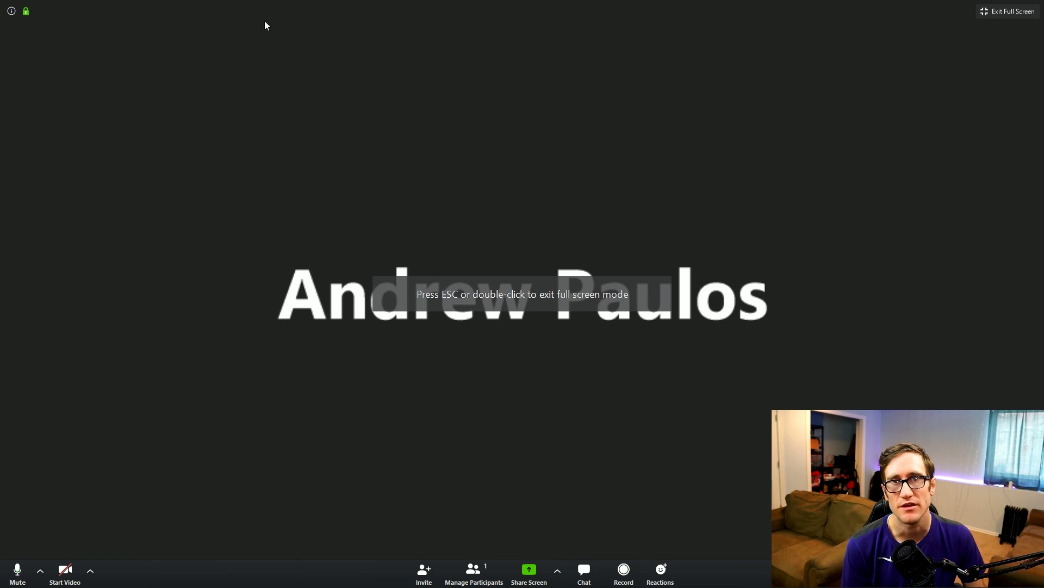
mouse_move(25, 15)
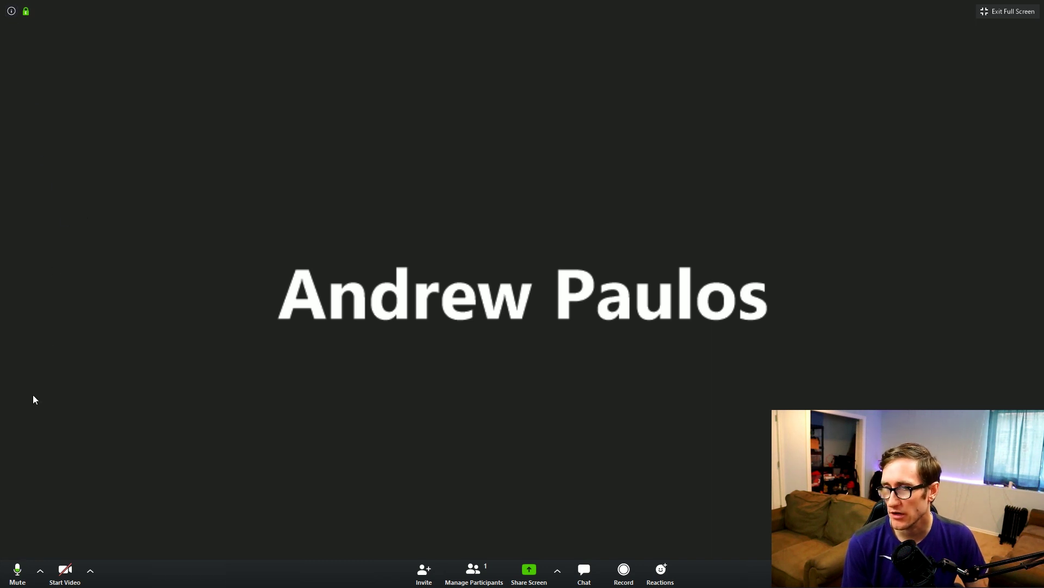
Step: Open the audio settings from the meeting and review the audio and screen-sharing options
left_click(40, 572)
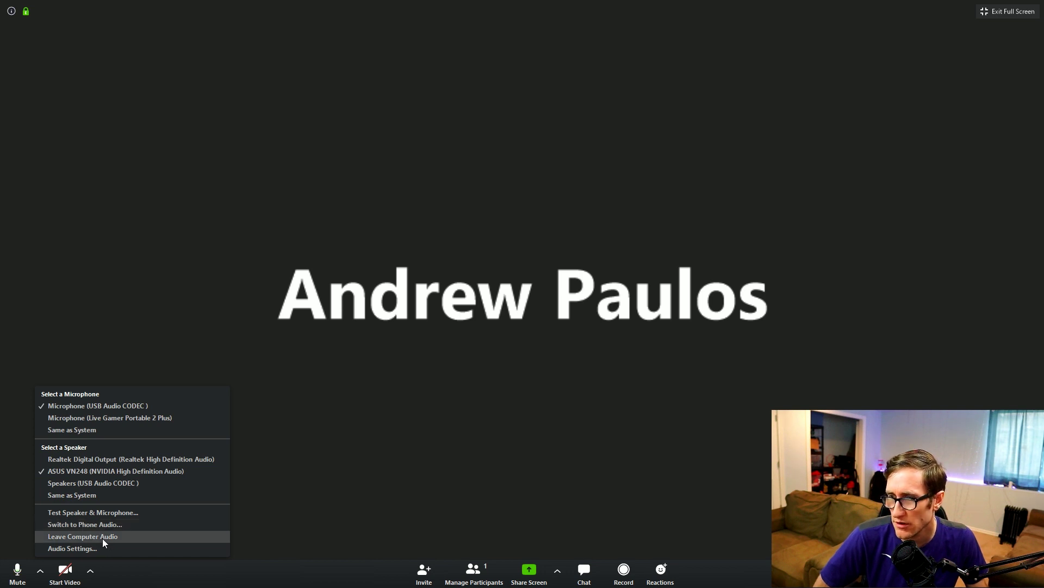
left_click(75, 550)
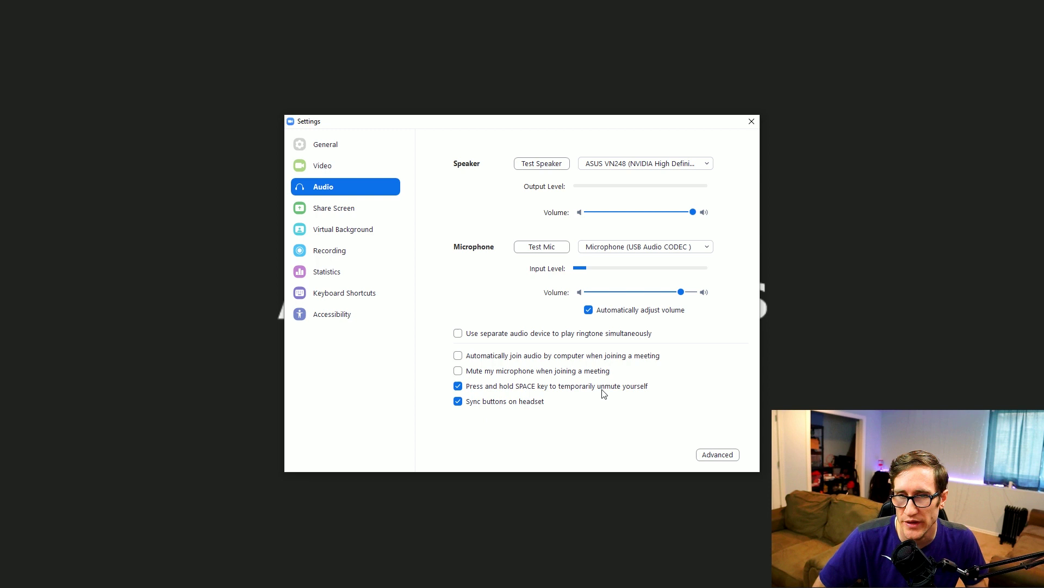
left_click(333, 211)
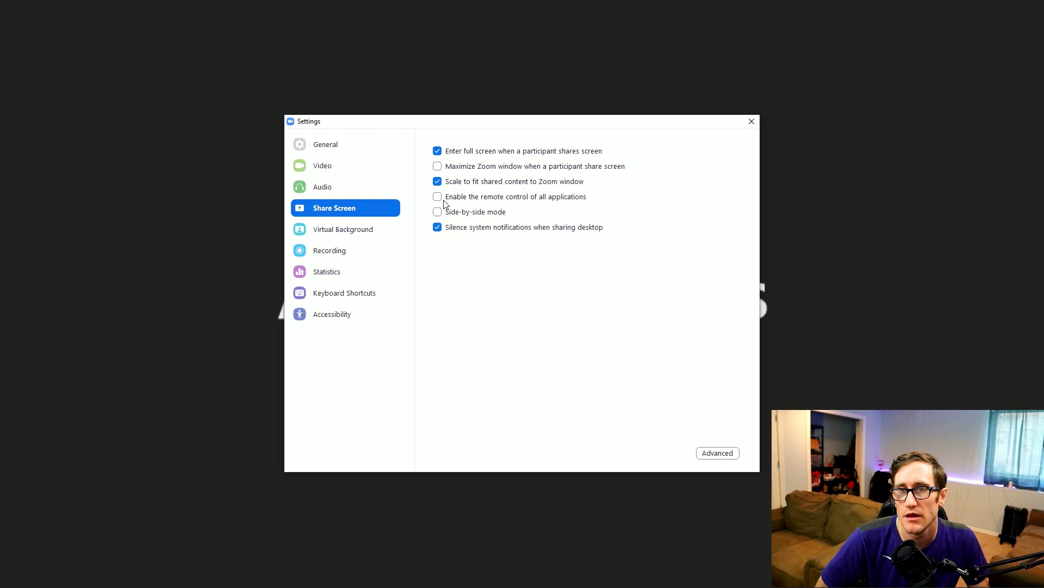
Step: Enable "I have a green screen" in the virtual background settings and decline the Smart Virtual Background package download
left_click(344, 234)
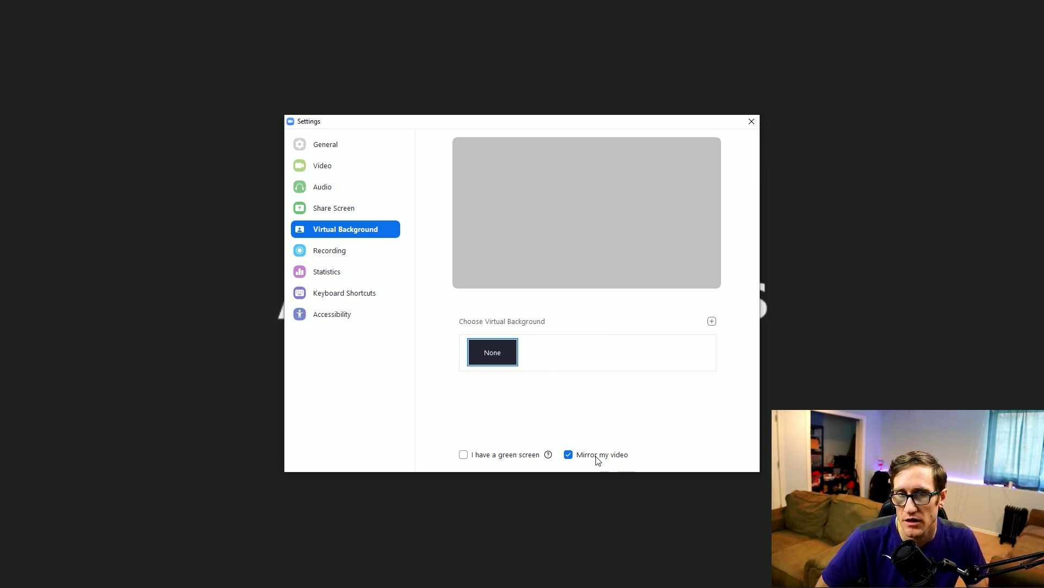
left_click(464, 455)
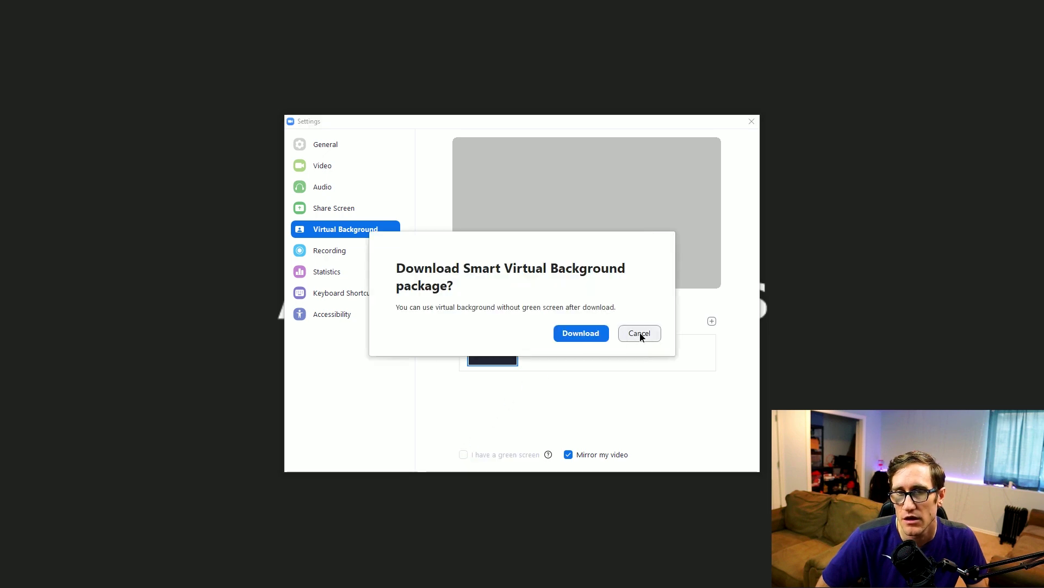
left_click(640, 333)
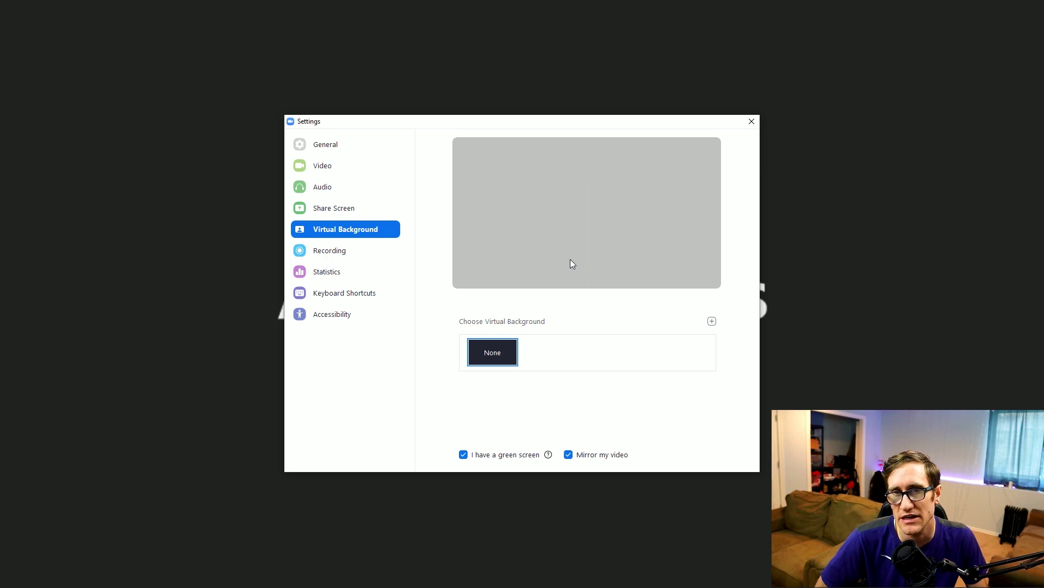
Step: Review the recording options and overall statistics in the settings, and close the settings window
left_click(319, 260)
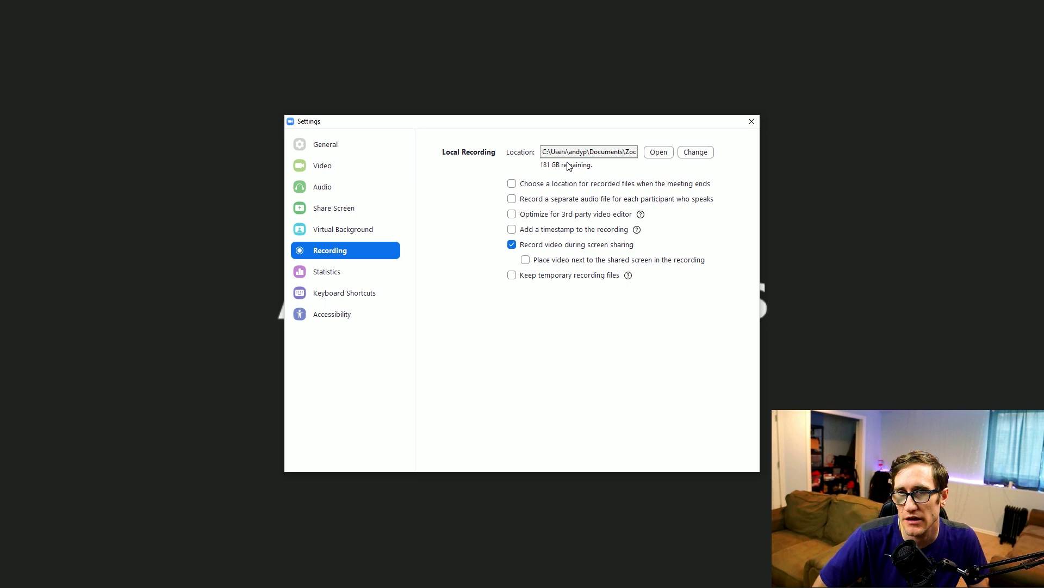
left_click(329, 273)
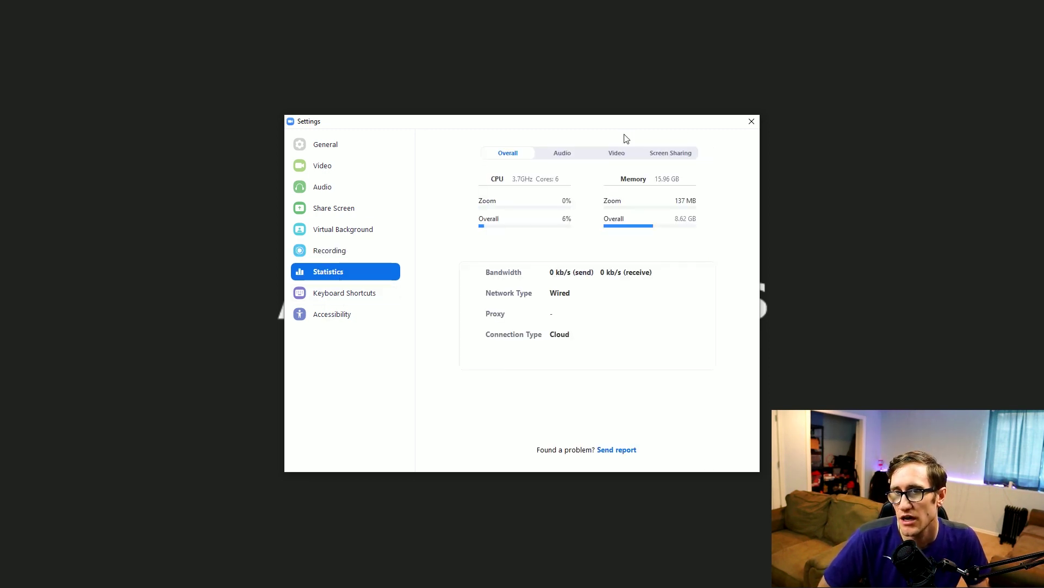
left_click(751, 122)
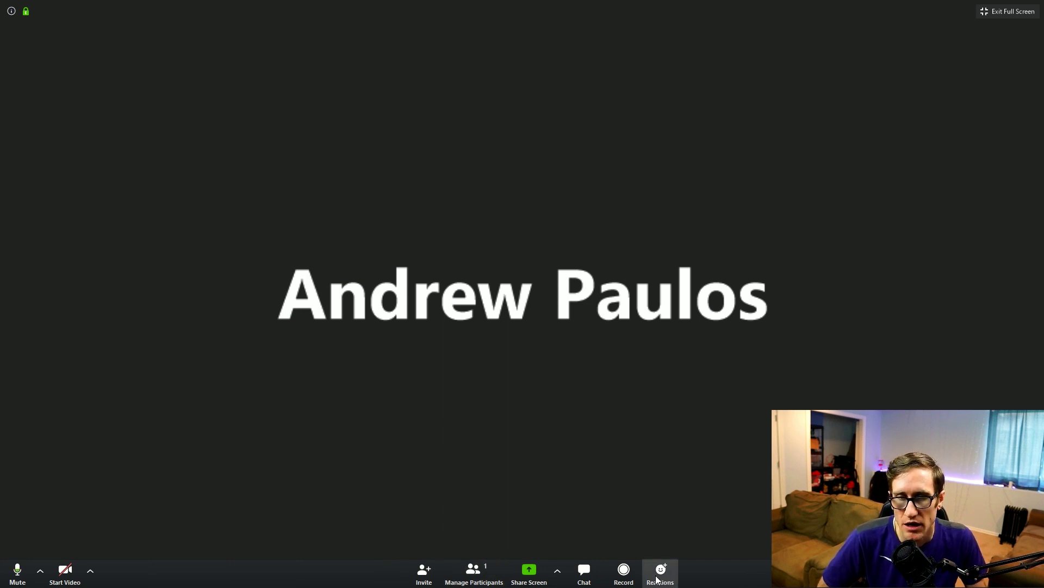
Step: Look at the meeting reactions and the group chat's recipient options, and close the chat window
left_click(660, 578)
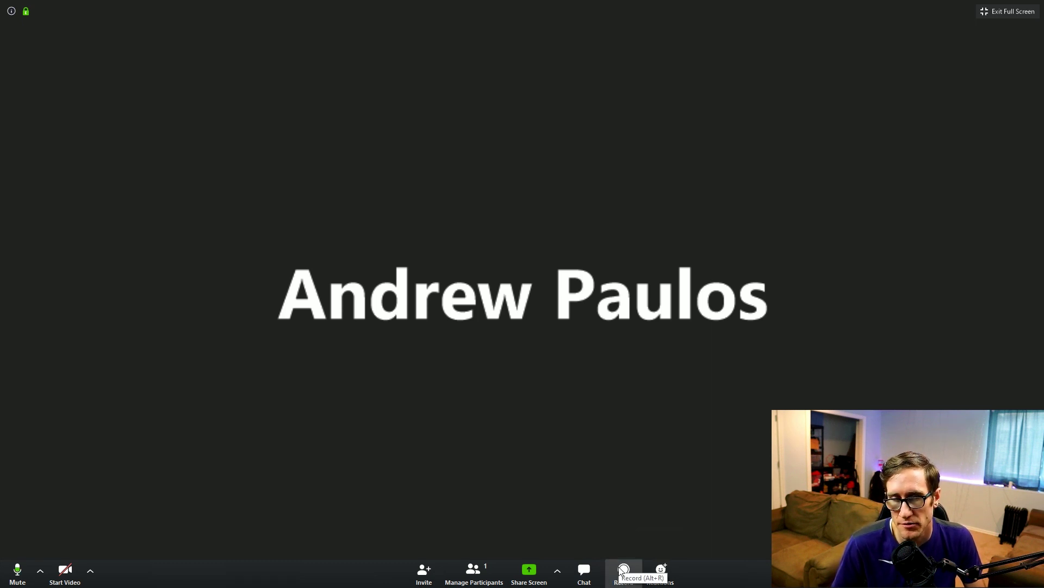
left_click(585, 571)
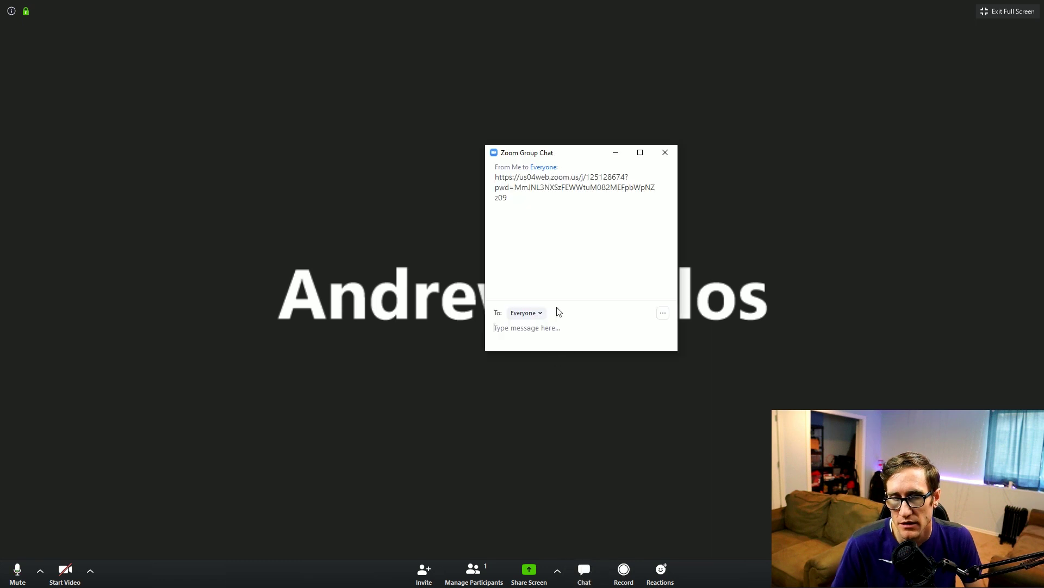
left_click(524, 316)
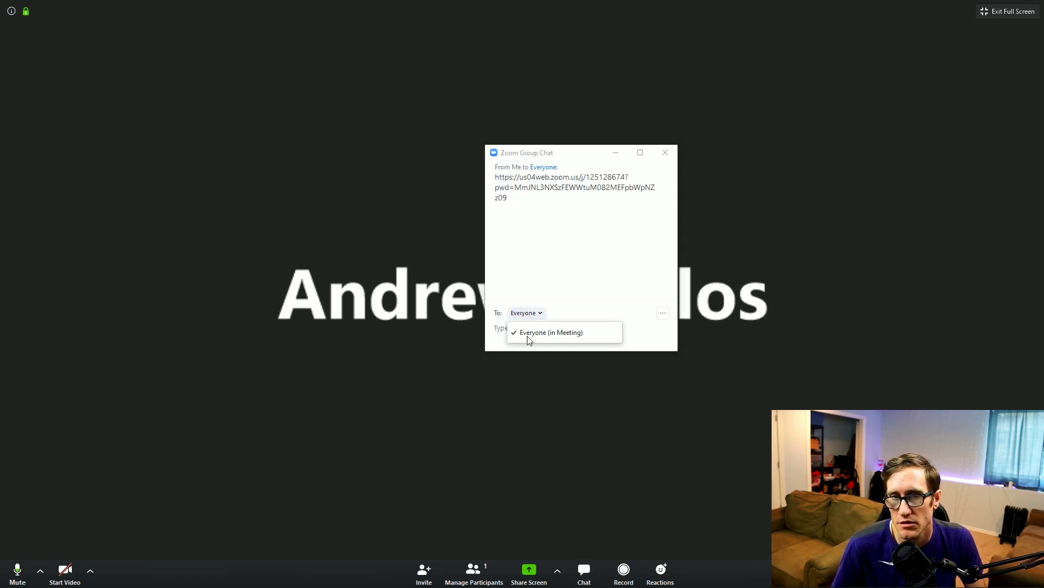
left_click(667, 155)
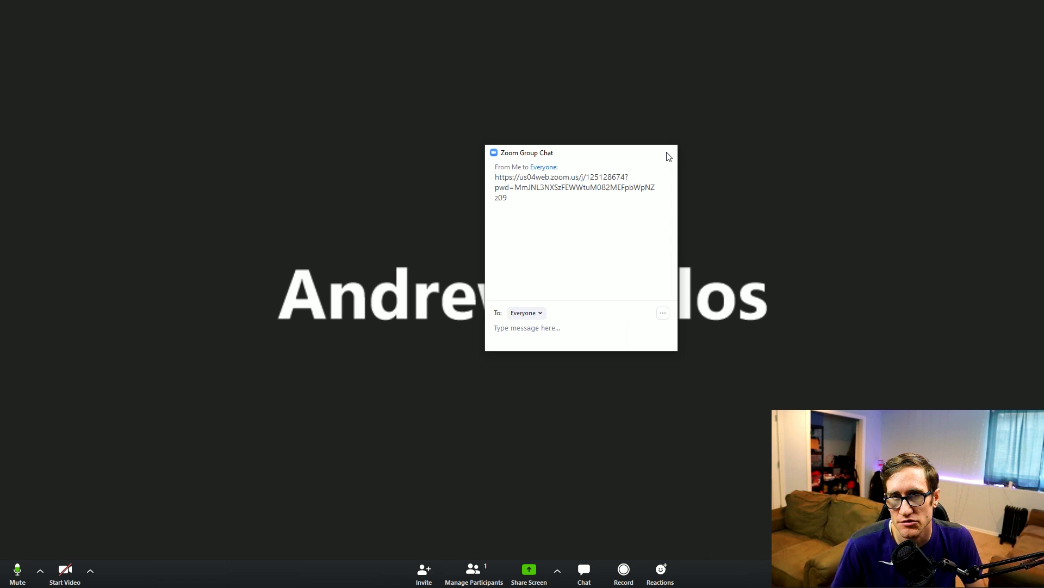
Step: Review the Basic, Advanced and Files screen-sharing sources, and close the selection window without sharing anything
left_click(551, 575)
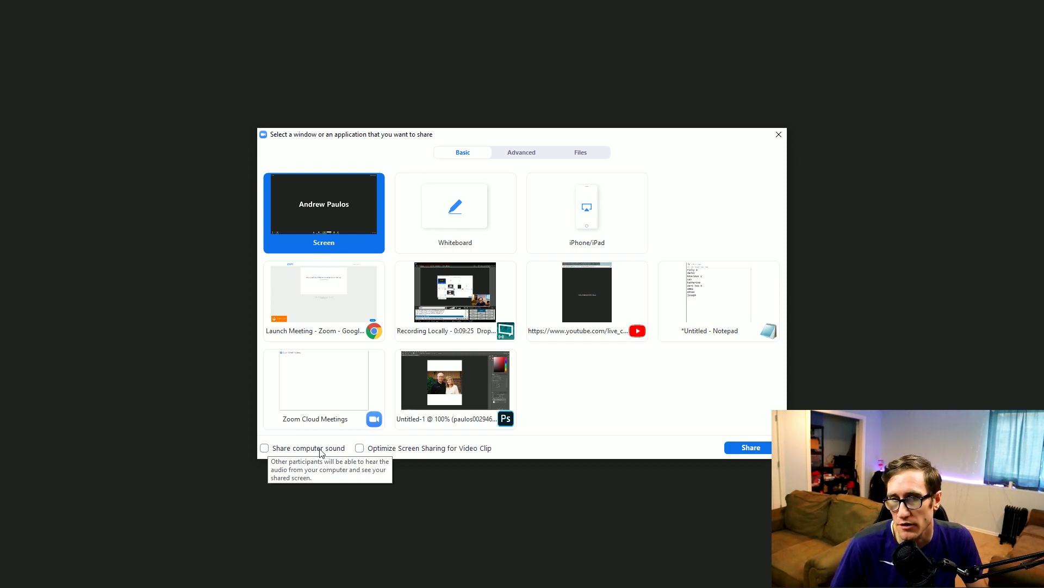
left_click(525, 157)
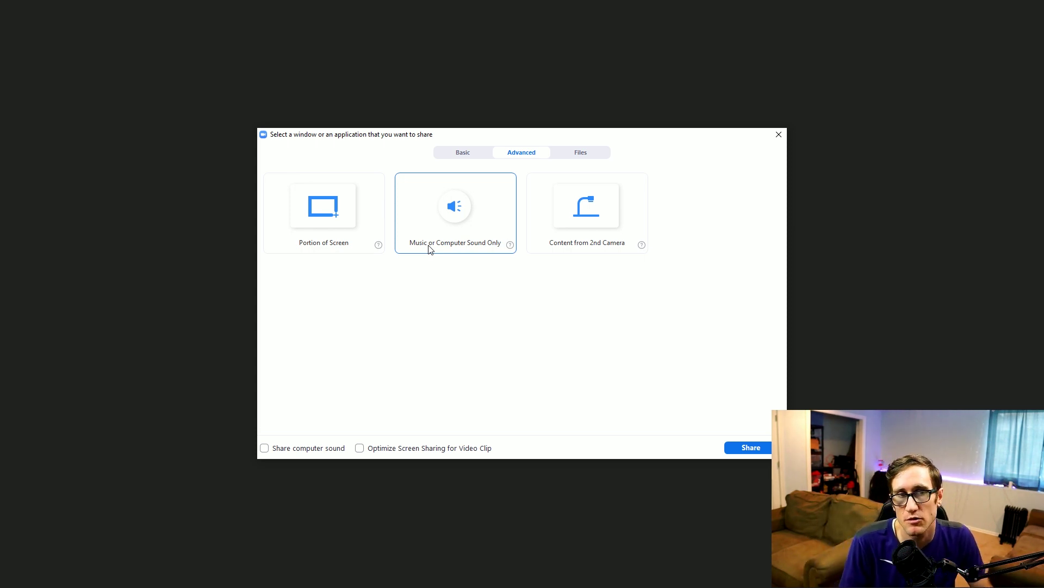
left_click(583, 156)
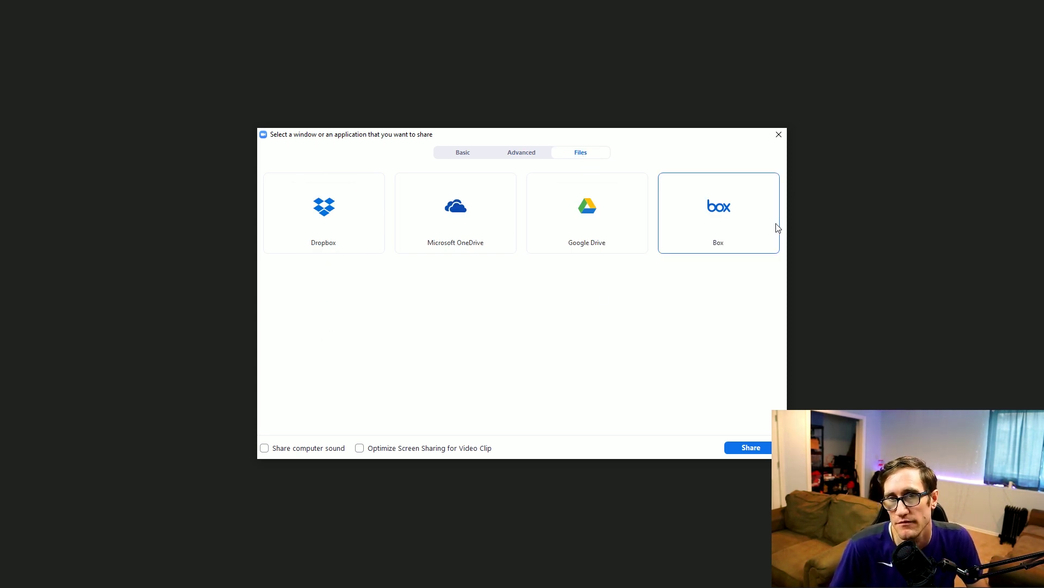
left_click(465, 155)
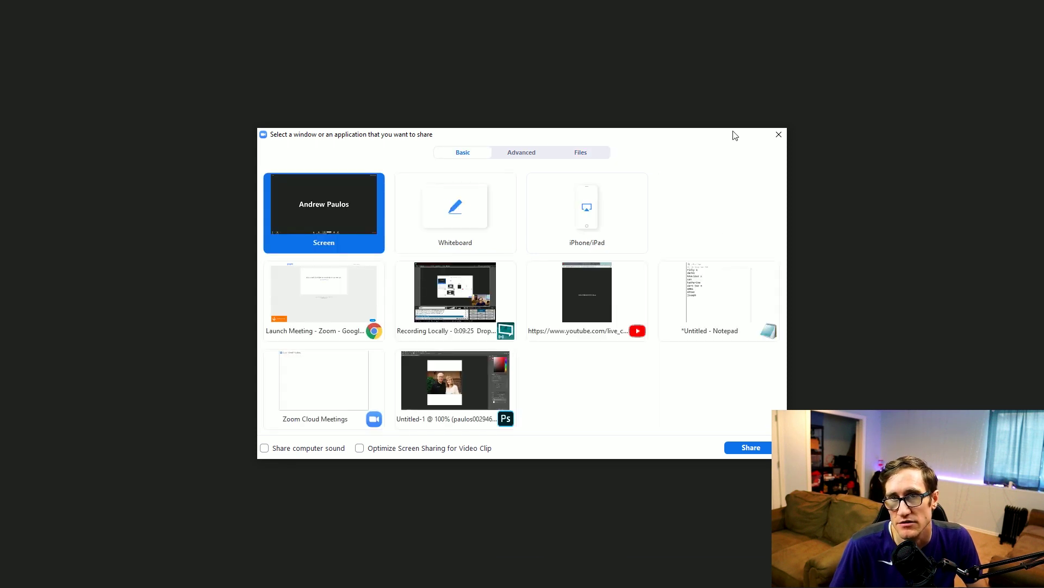
left_click(778, 134)
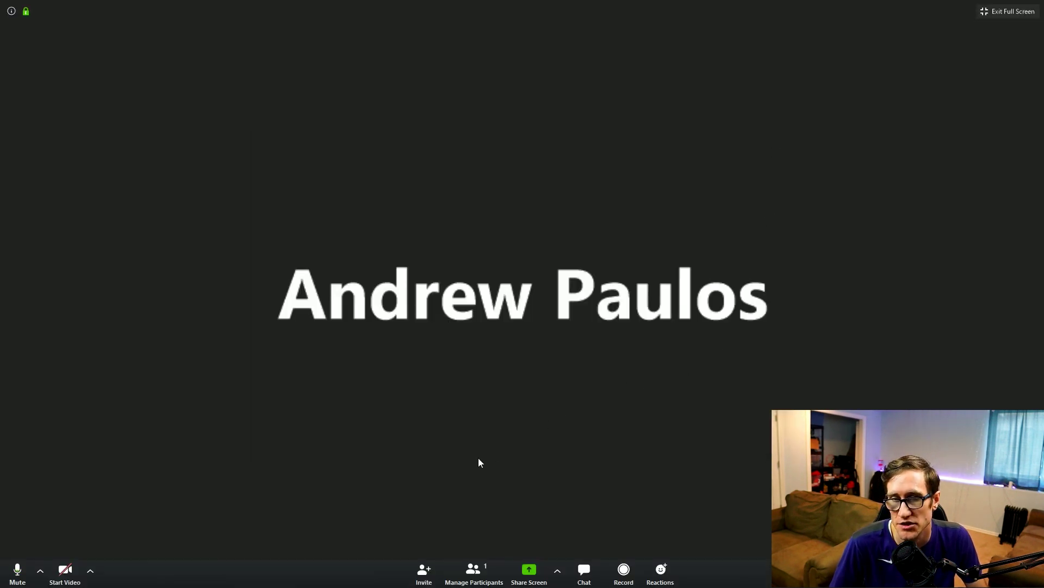
Step: Examine the participants list with the mute and rename controls for the host, and close the list
left_click(462, 579)
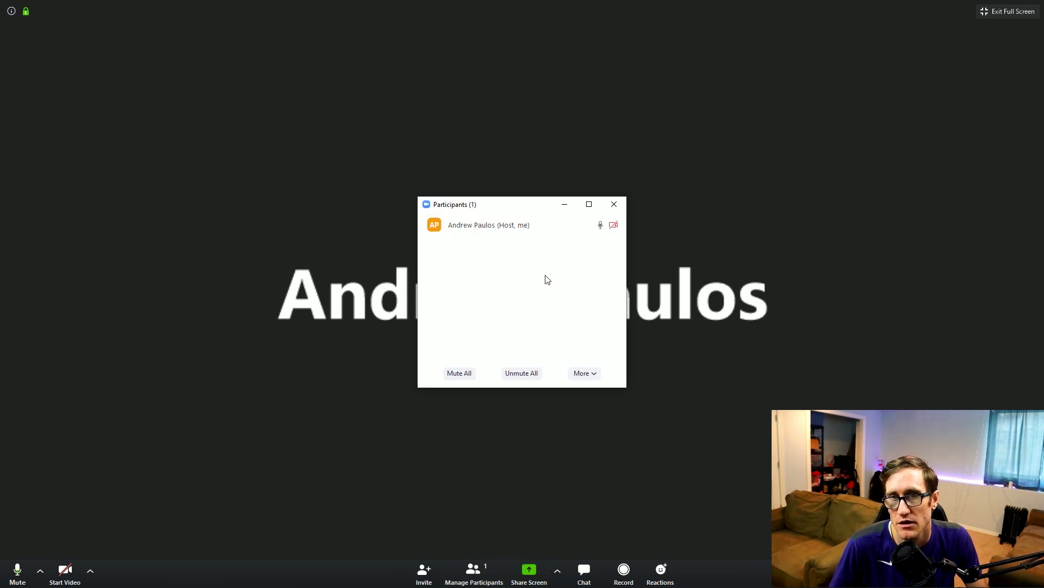
mouse_move(570, 229)
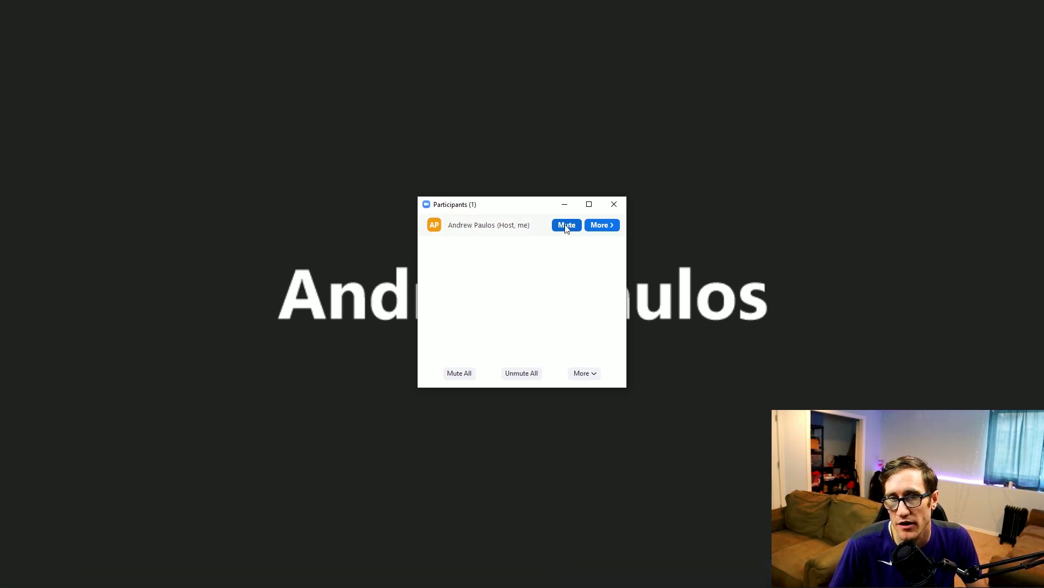
left_click(612, 228)
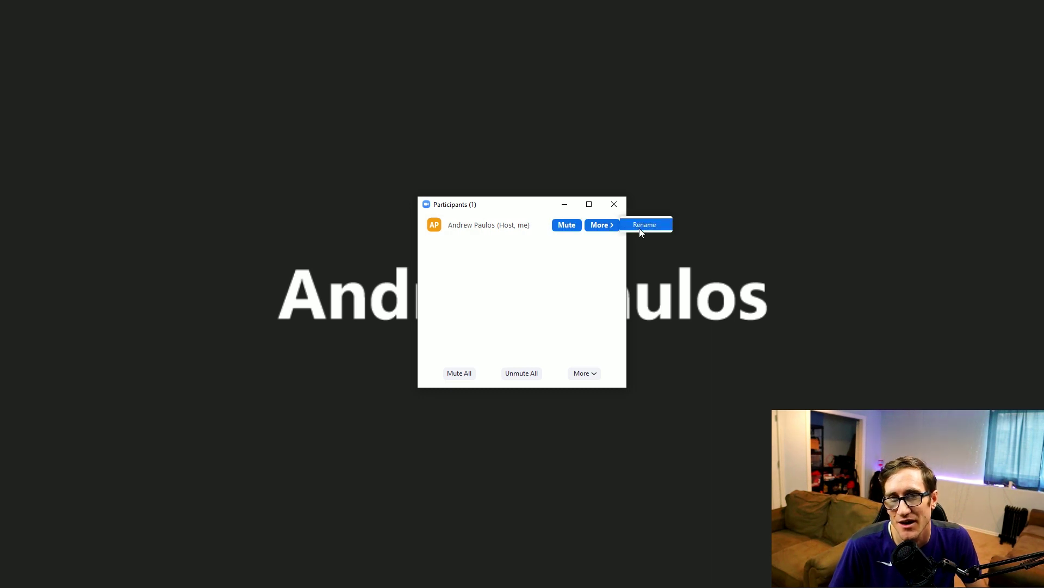
left_click(613, 245)
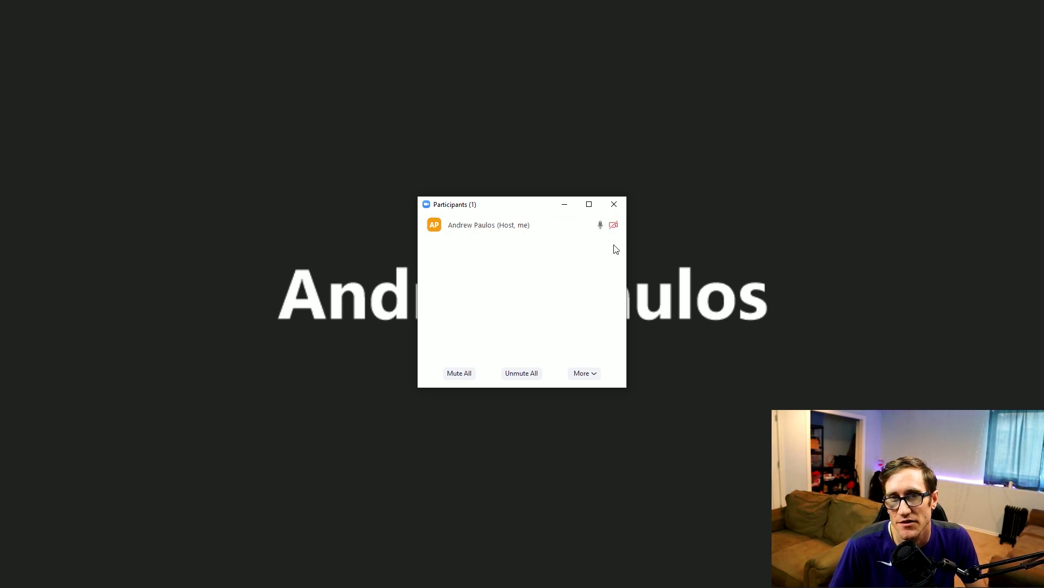
left_click(622, 211)
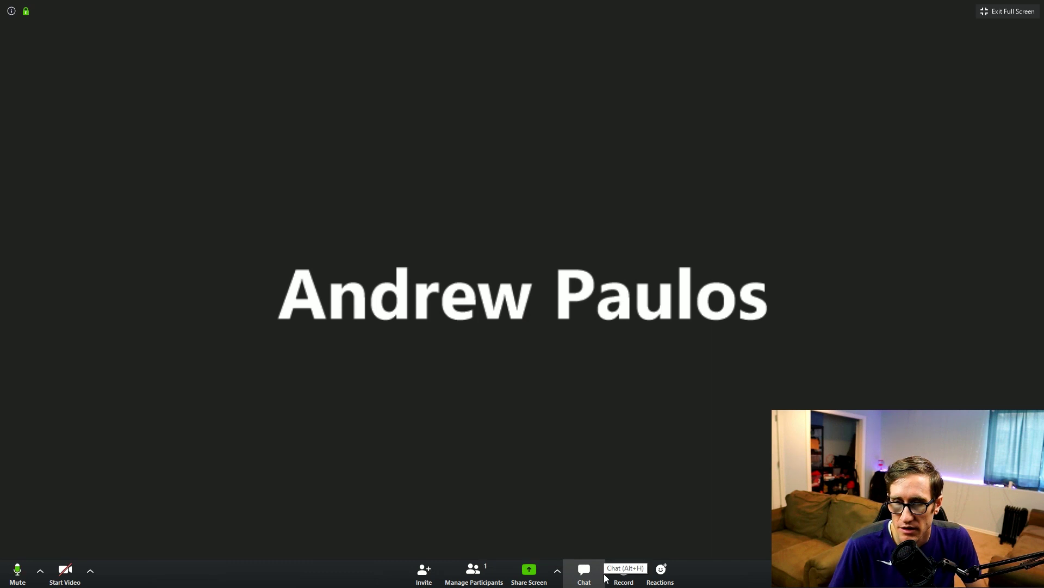
Step: Check the email services offered for sending an invitation, close the invite window and try to start the video camera
left_click(424, 571)
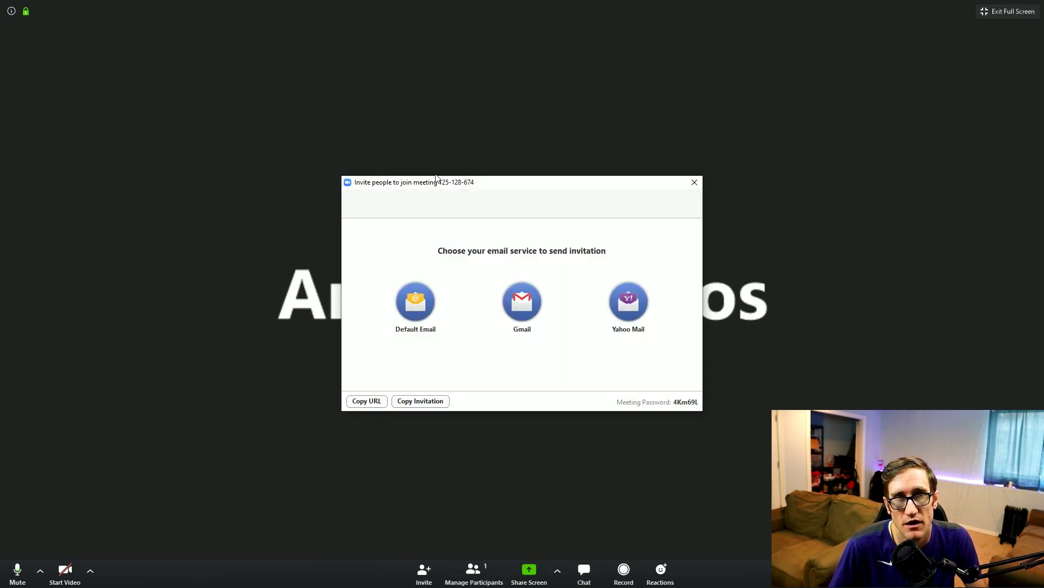
left_click(700, 181)
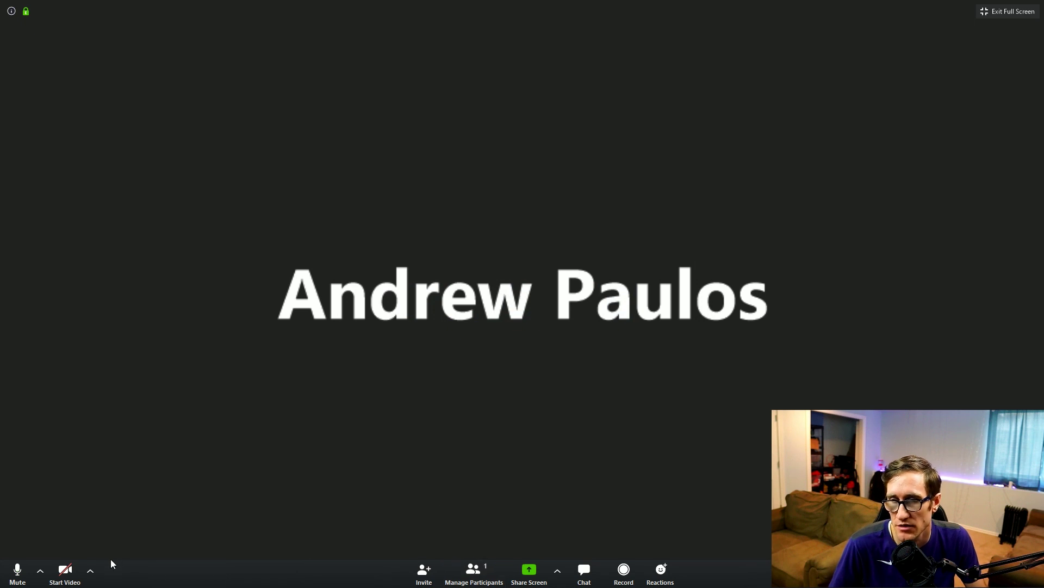
left_click(65, 571)
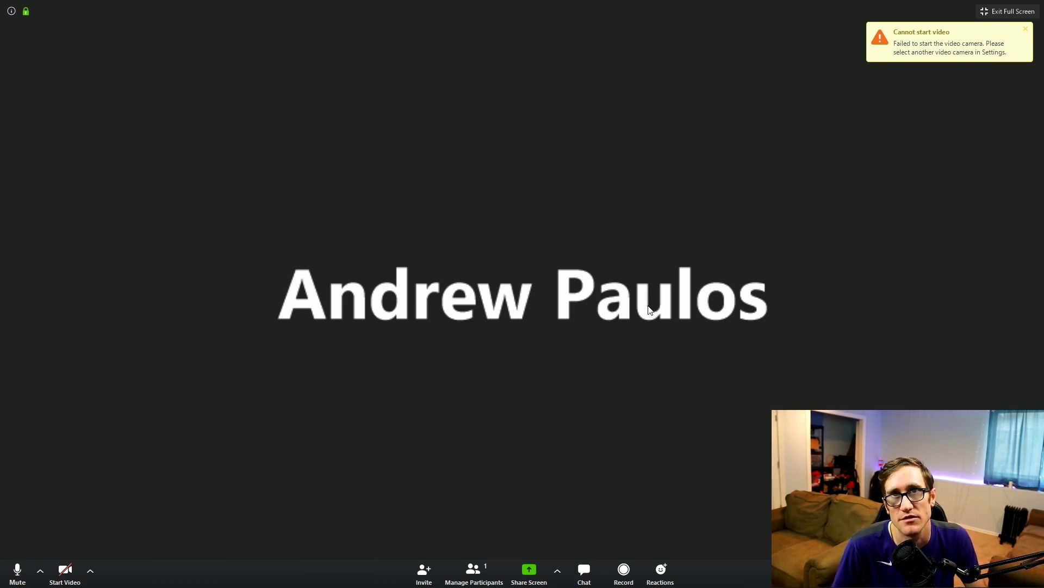
Step: Exit full screen and end the meeting for all participants
key("Escape")
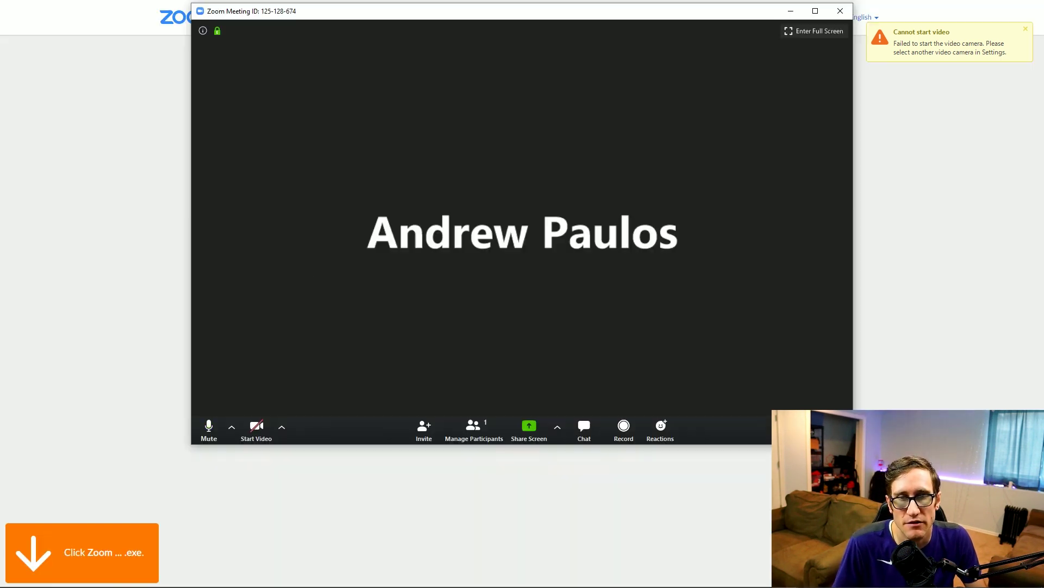
key("alt+q")
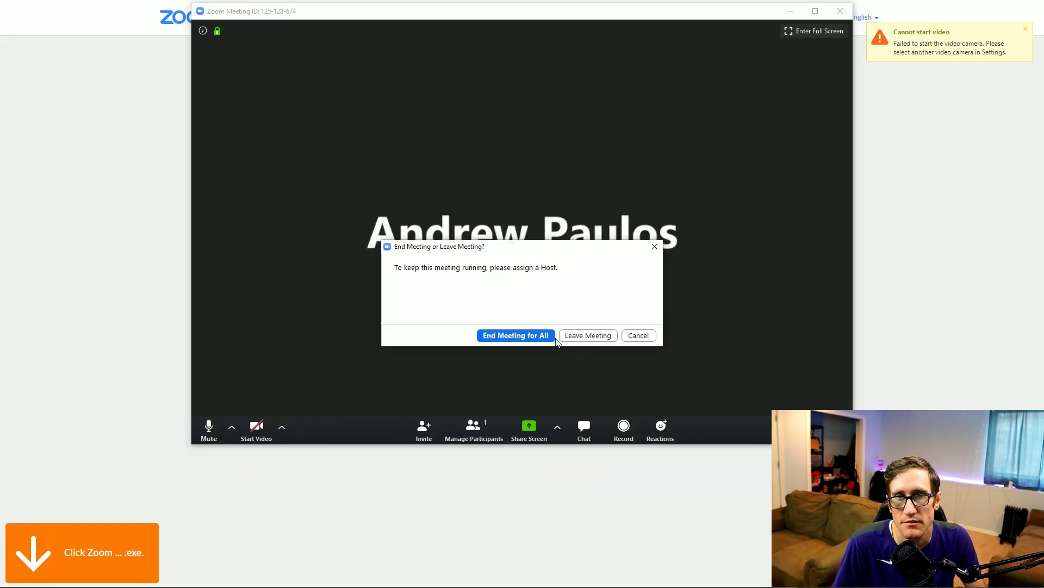
left_click(520, 336)
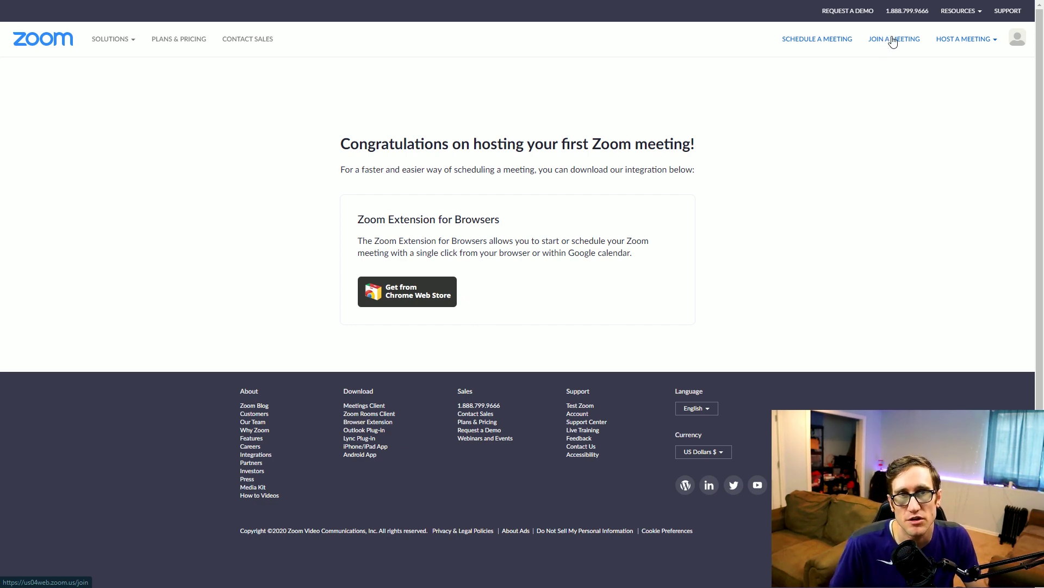
Step: Open the Join a Meeting page on the Zoom website and try to join without a meeting ID
left_click(892, 39)
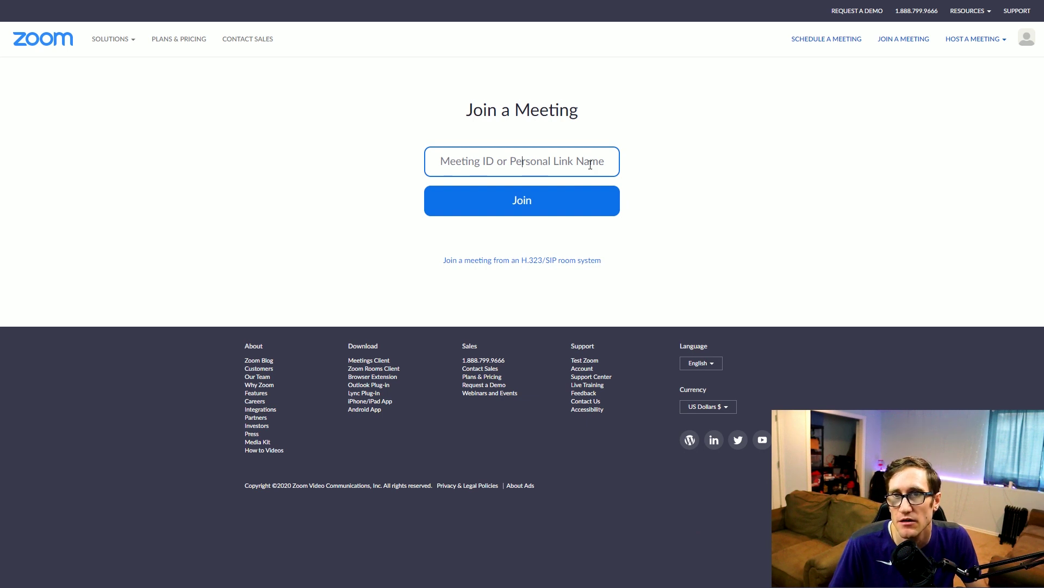
left_click(562, 205)
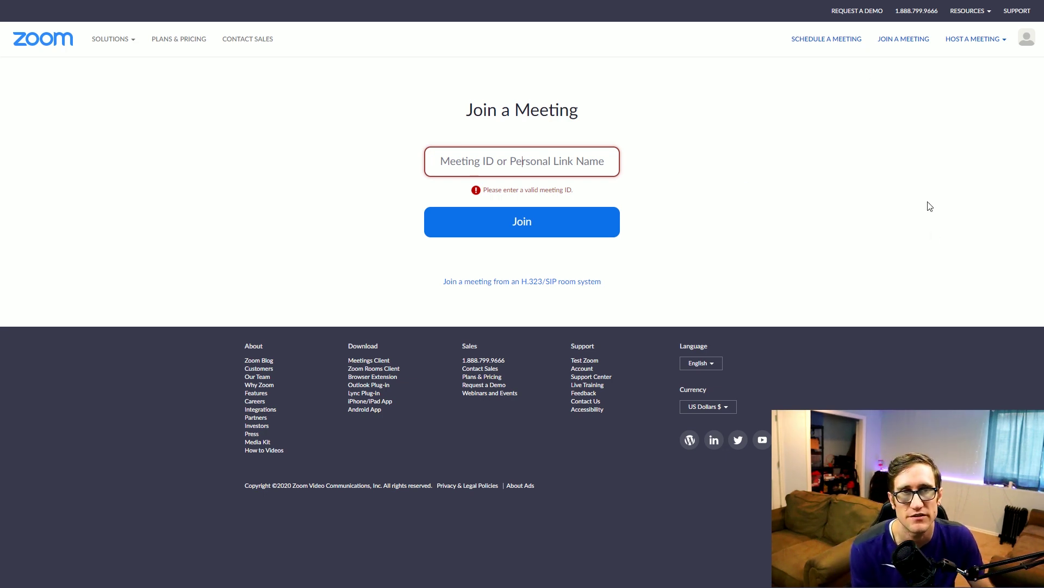
Step: Launch the other meeting in Zoom from the browser, join with computer audio and show it full screen in gallery view
key("F11")
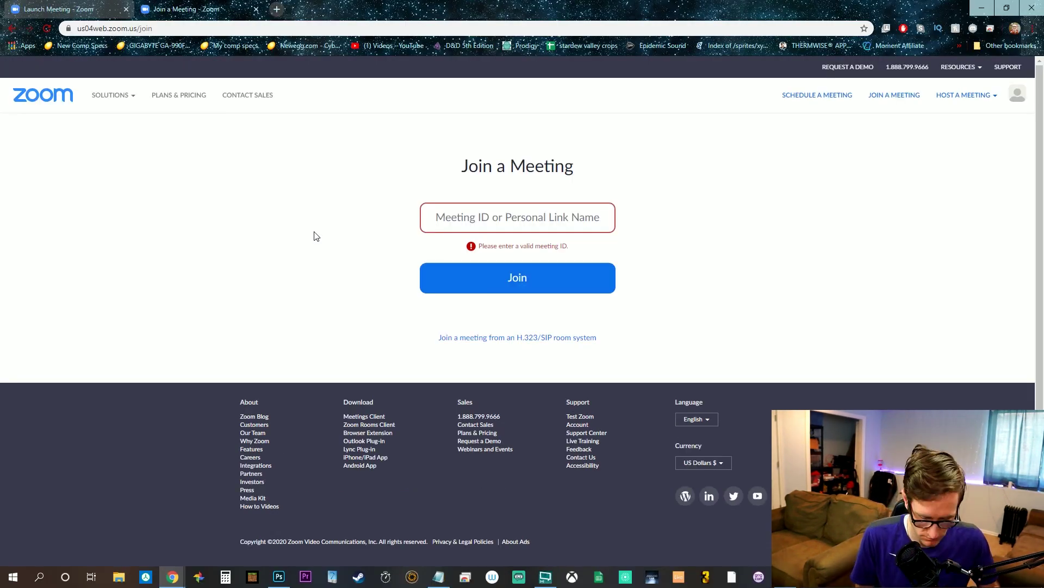
key("F11")
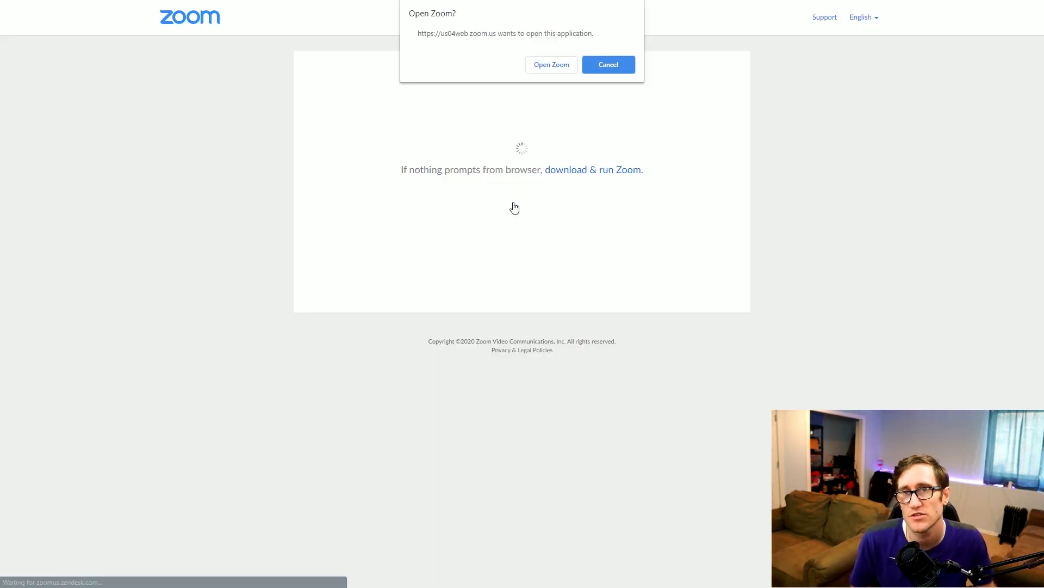
left_click(551, 65)
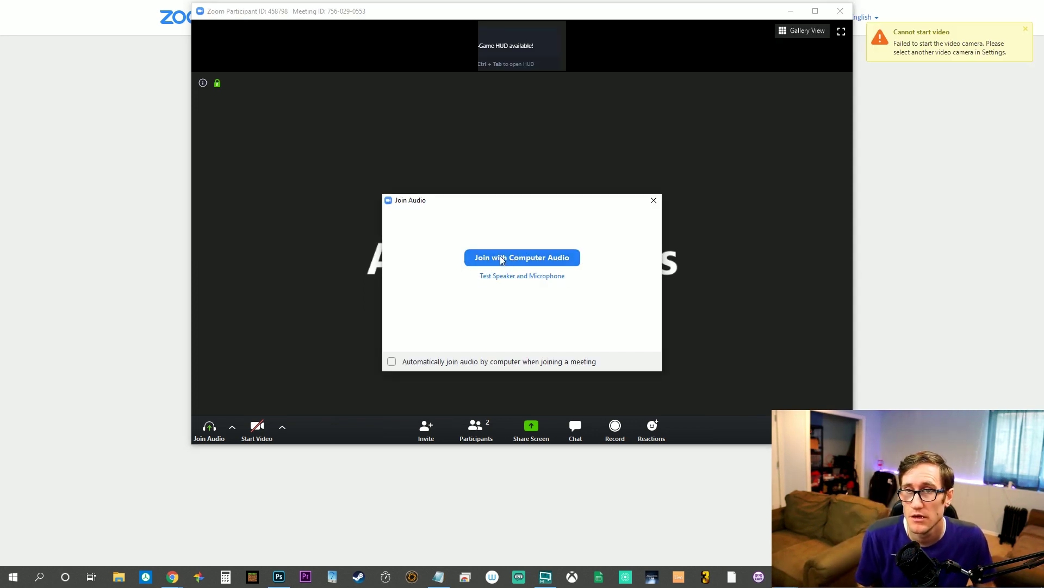
left_click(500, 259)
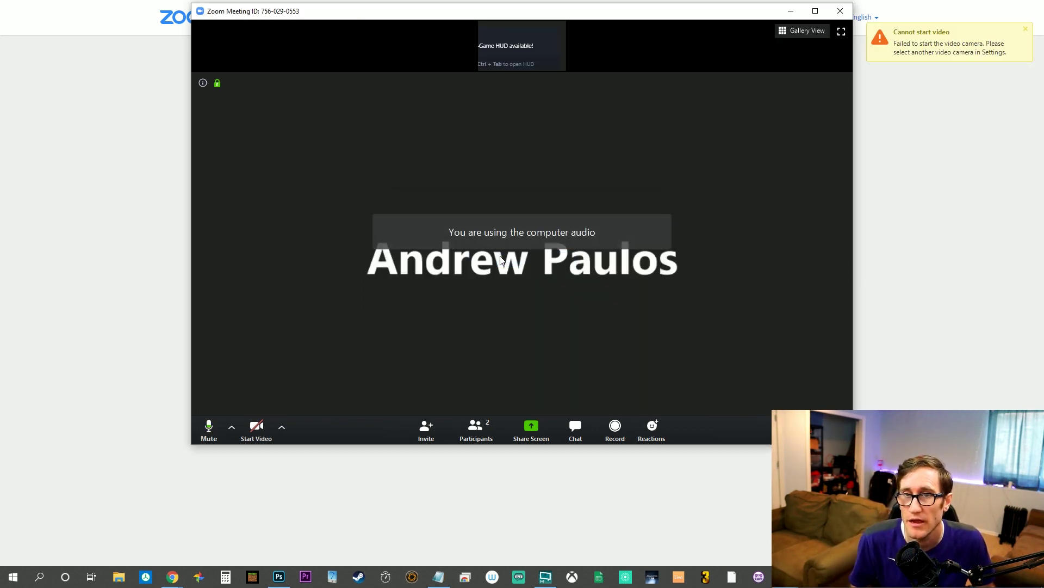
double_click(555, 37)
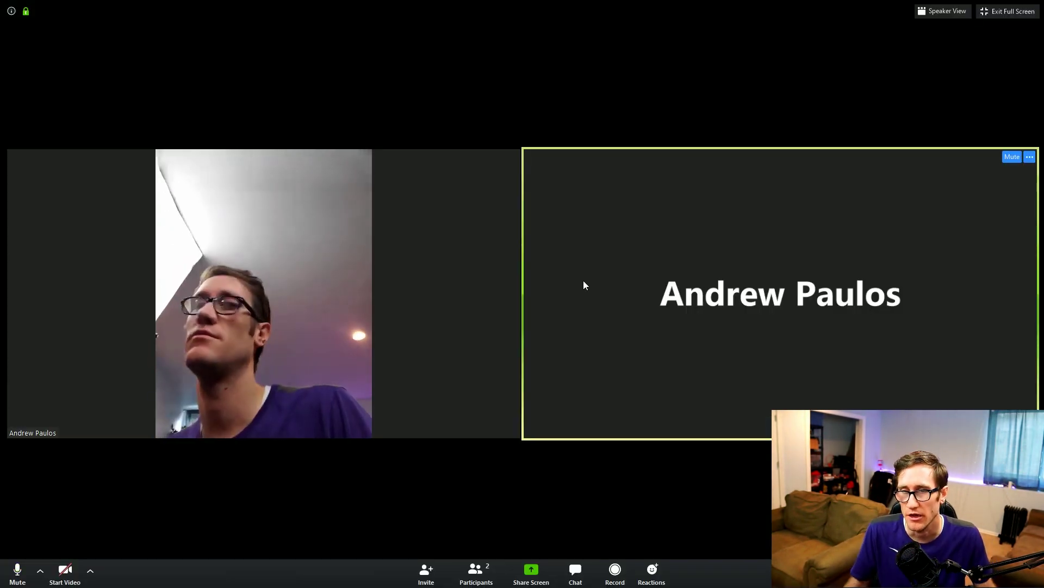